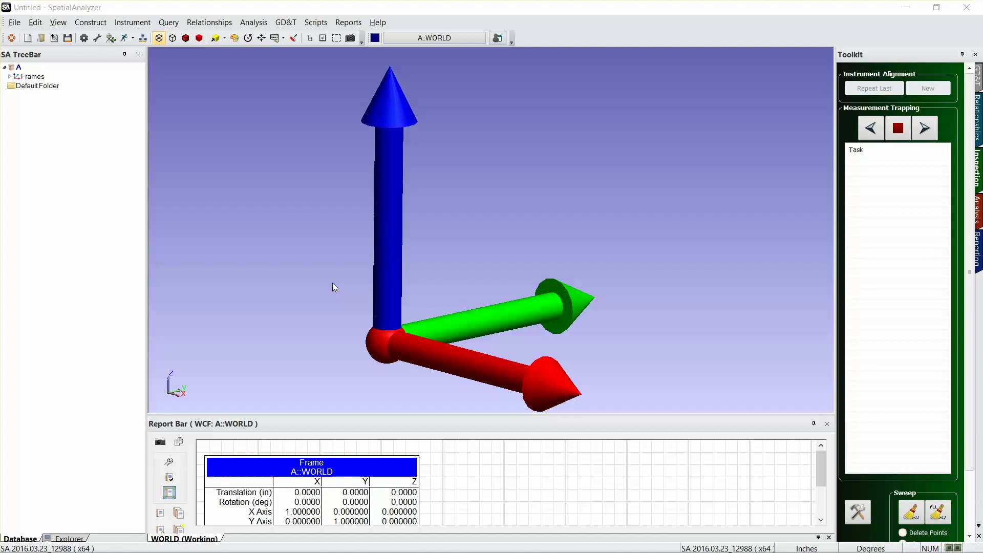
Open SA DEMOPART_inches.CATPart, importing only its Base and Vertical features.
click(54, 38)
scroll(586, 239, down, 5)
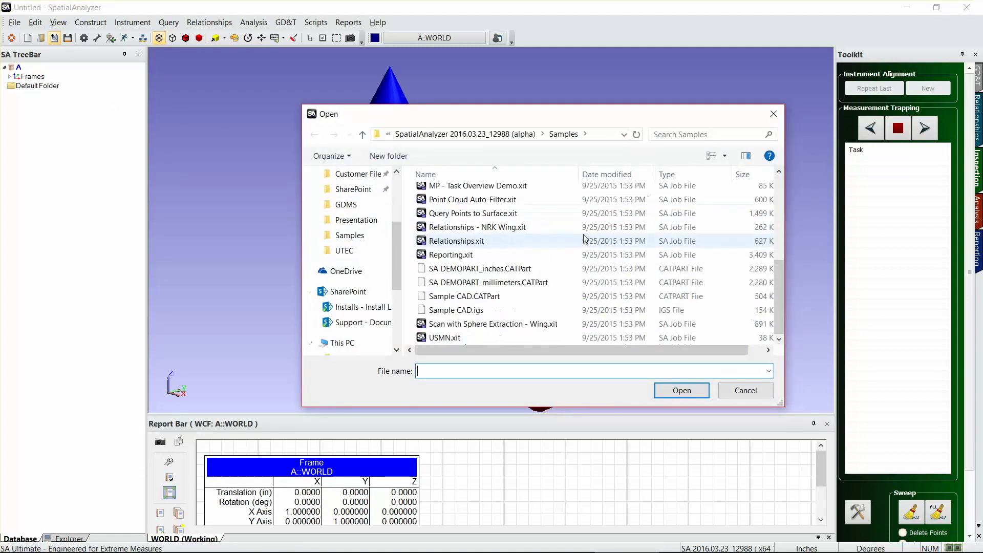
double_click(490, 265)
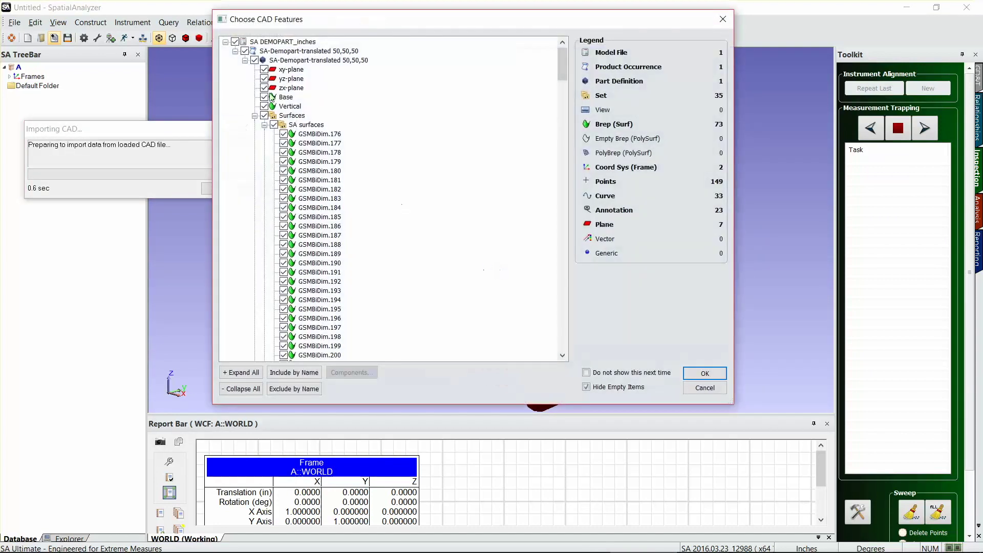
click(235, 41)
click(264, 97)
click(264, 107)
click(717, 371)
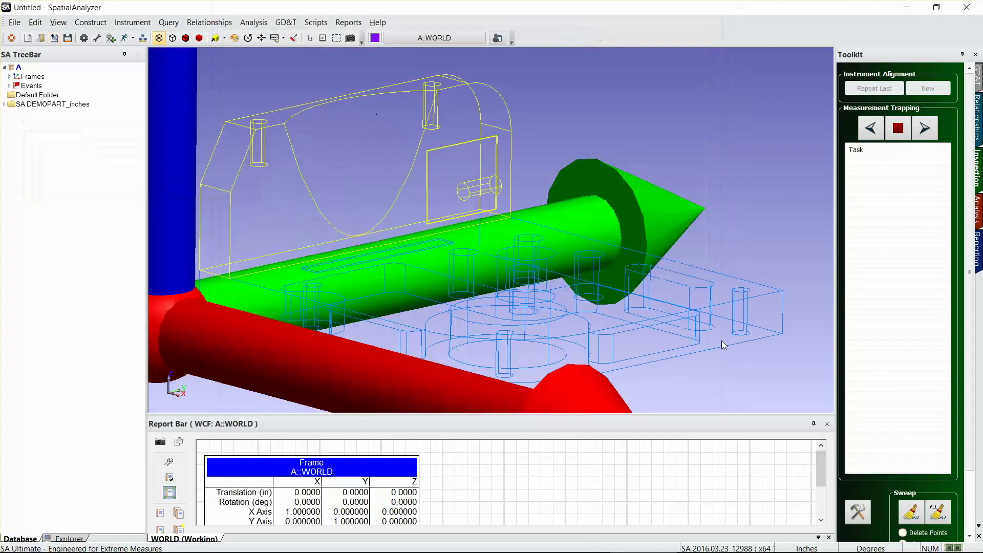
Hide the WORLD frame axes and show the part with Solid+Edges shading.
right_click(167, 97)
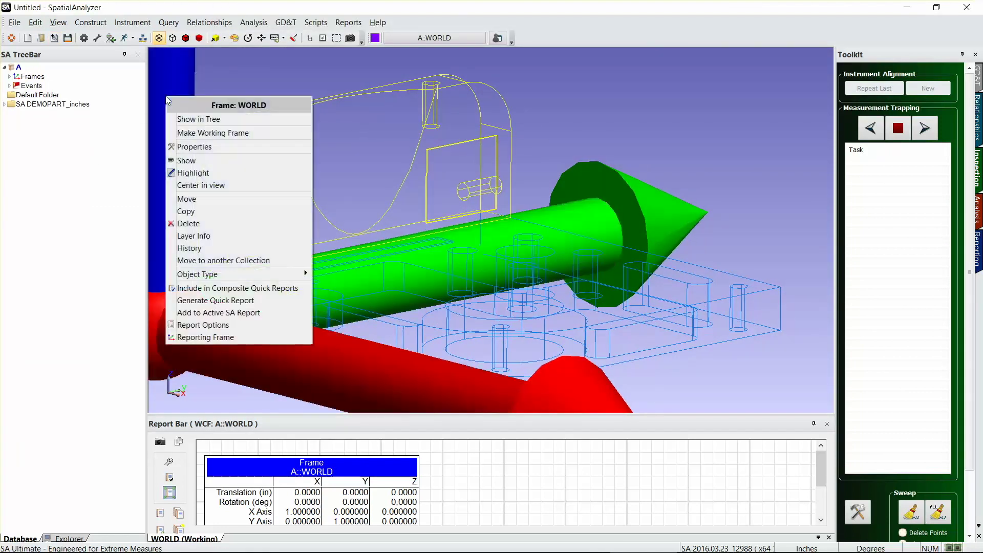
click(191, 160)
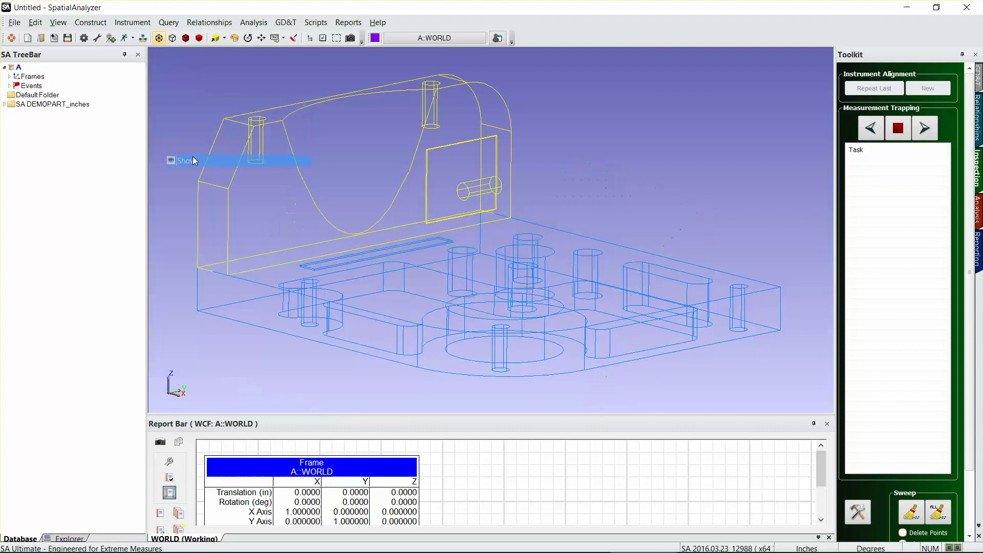
click(186, 41)
mouse_move(432, 183)
right_down()
mouse_move(408, 199)
mouse_move(413, 170)
mouse_move(399, 218)
right_up()
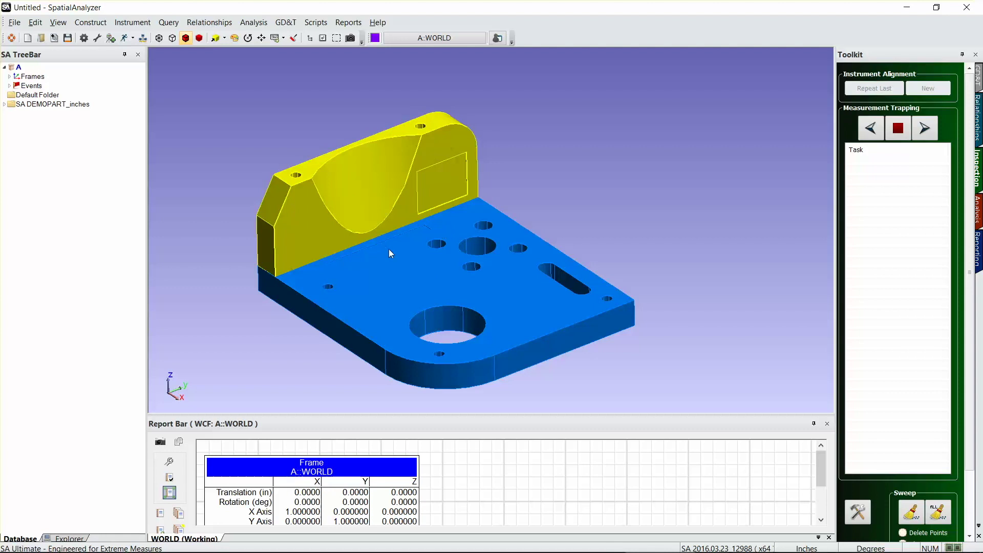
mouse_move(373, 281)
right_down()
mouse_move(385, 270)
mouse_move(379, 284)
mouse_move(383, 276)
mouse_move(367, 275)
right_up()
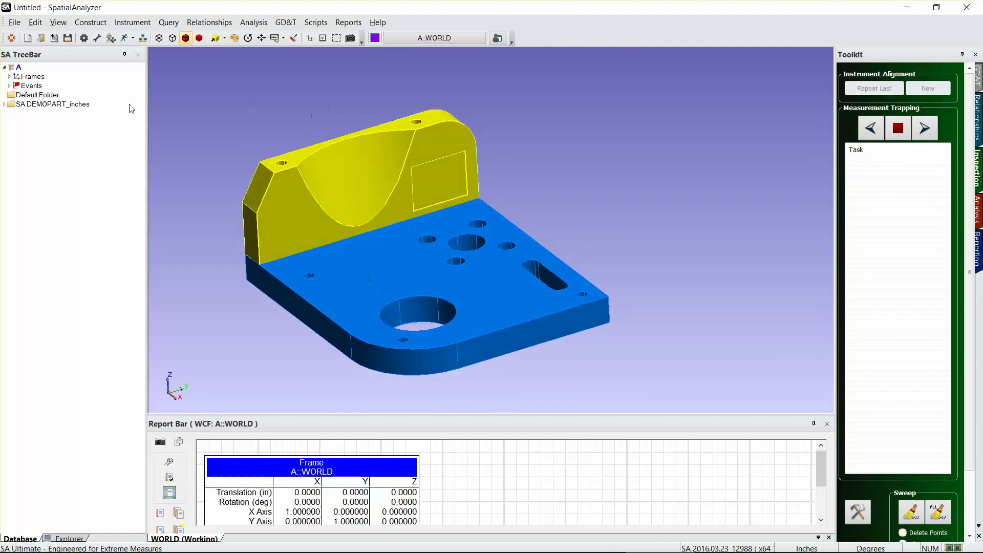
Set Objects from Surface Faces to Center Points with a 1.0 offset, ready to pick faces.
click(90, 22)
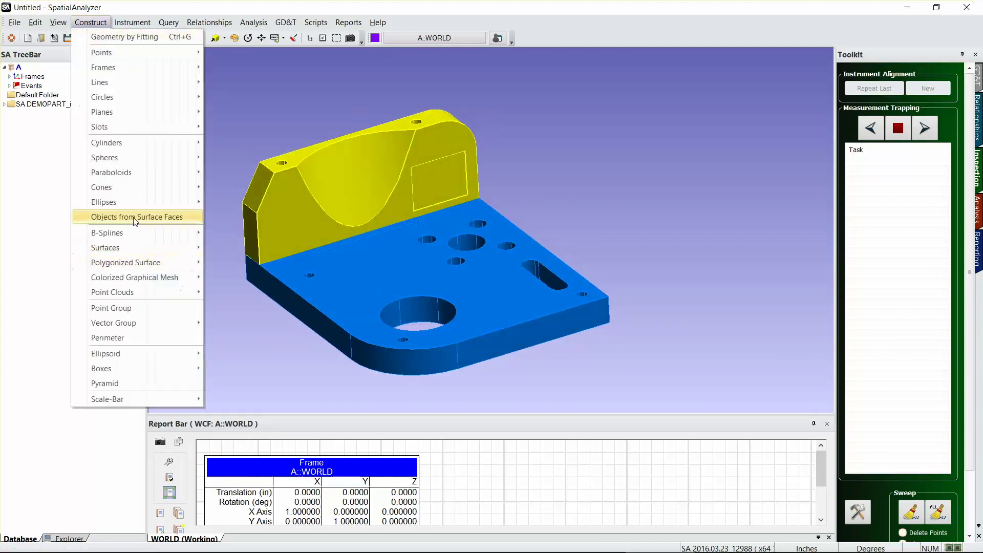
click(136, 218)
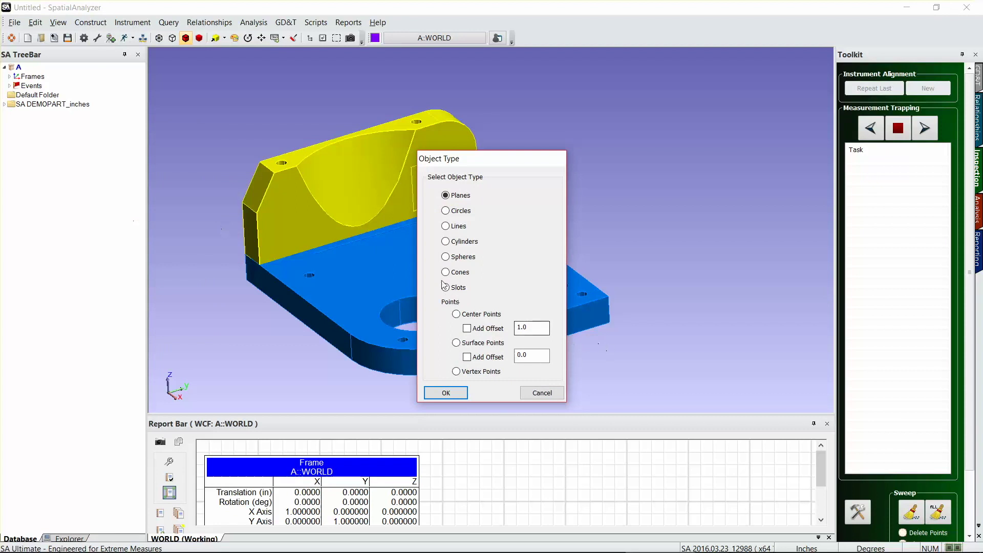
click(457, 315)
click(467, 328)
click(528, 327)
click(528, 327)
drag(521, 327, 517, 327)
click(443, 392)
Pick hole faces on the yellow block and blue plate to place offset center points.
scroll(303, 200, up, 5)
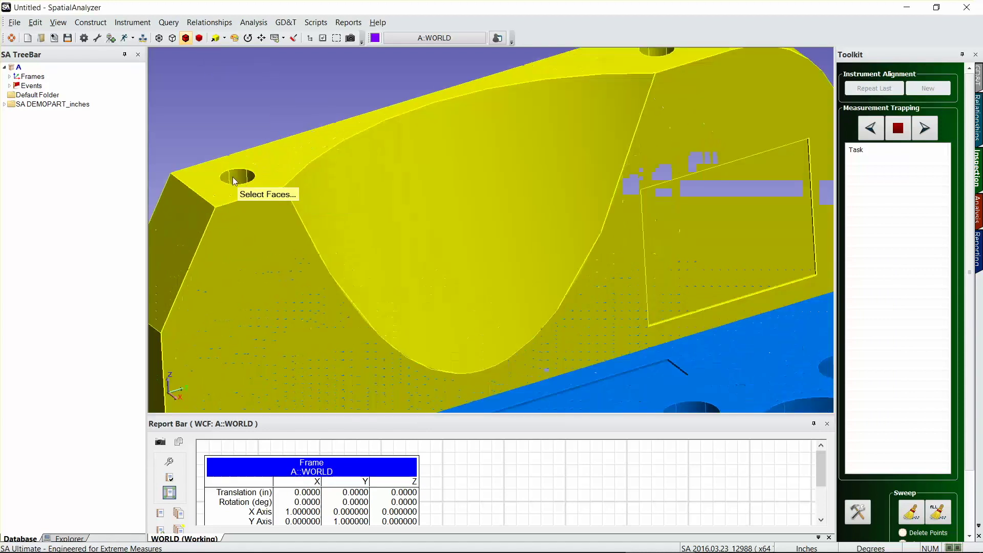
scroll(237, 293, down, 5)
scroll(521, 163, up, 5)
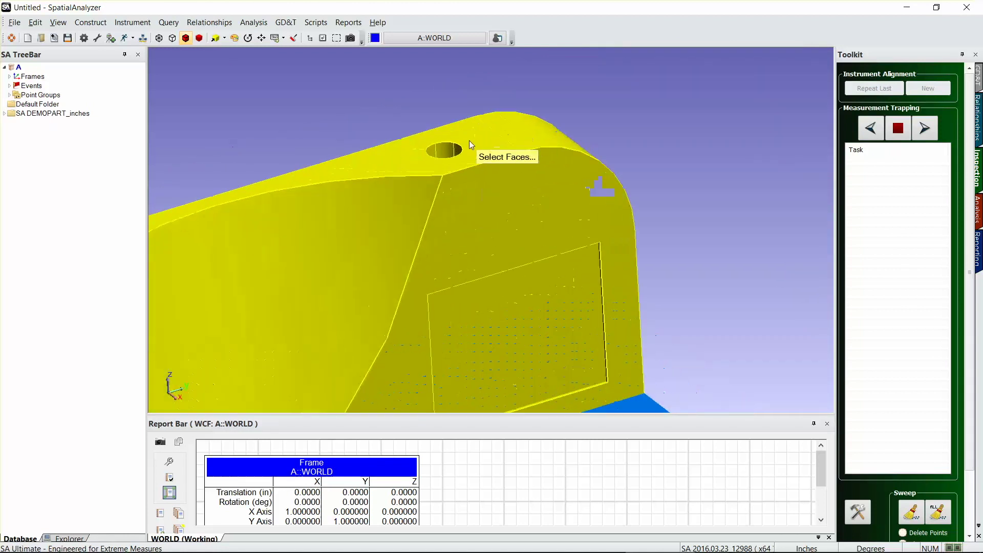
scroll(490, 127, down, 5)
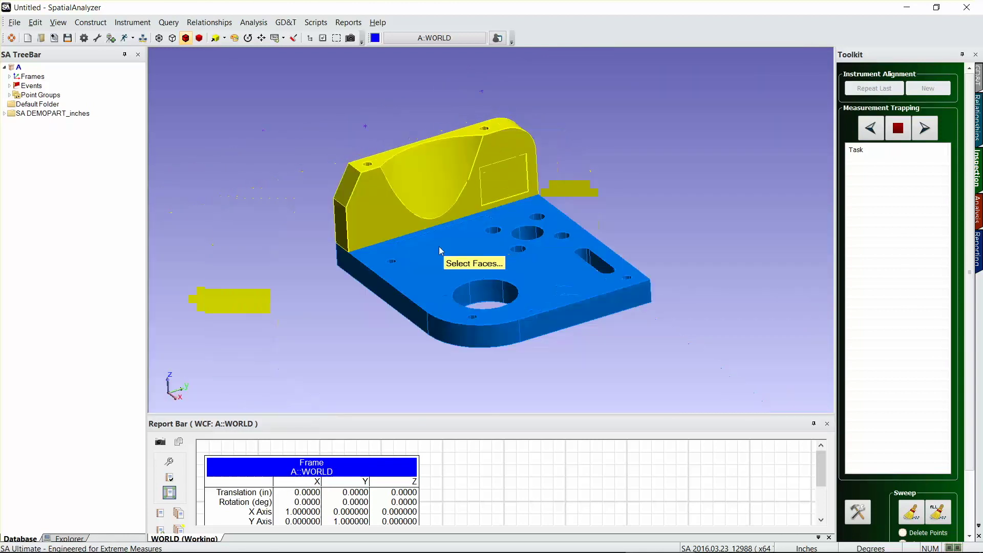
scroll(383, 283, up, 5)
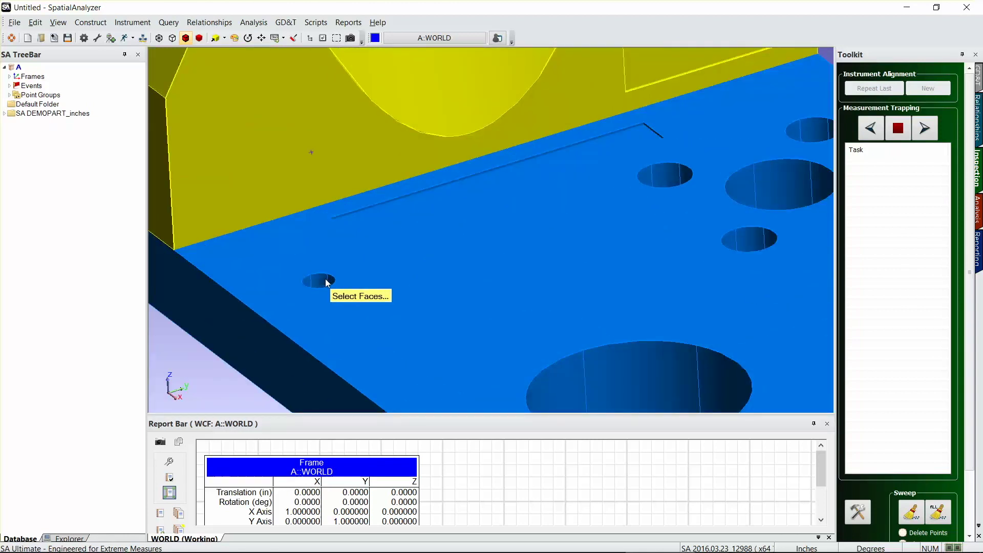
scroll(464, 316, down, 5)
scroll(464, 316, up, 5)
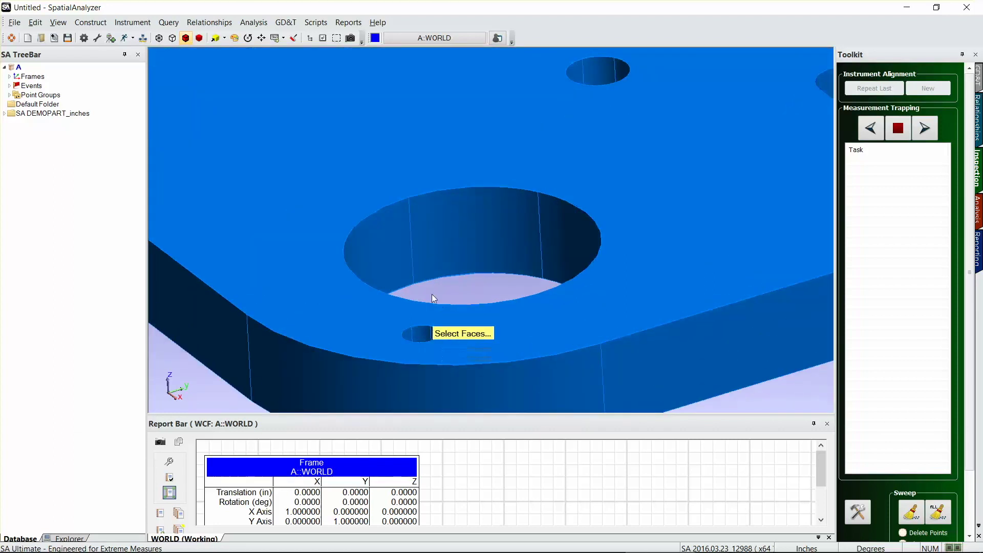
scroll(330, 253, down, 5)
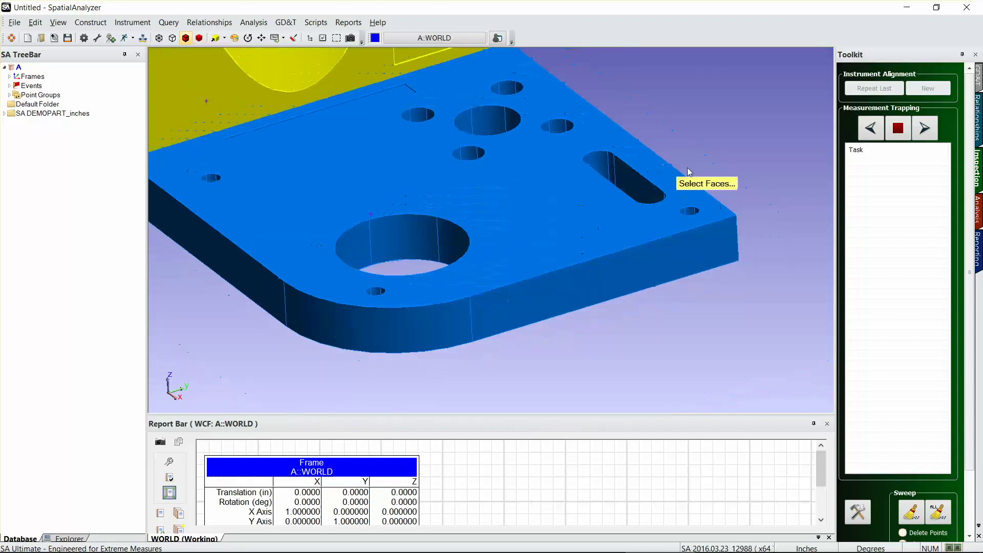
scroll(693, 246, up, 5)
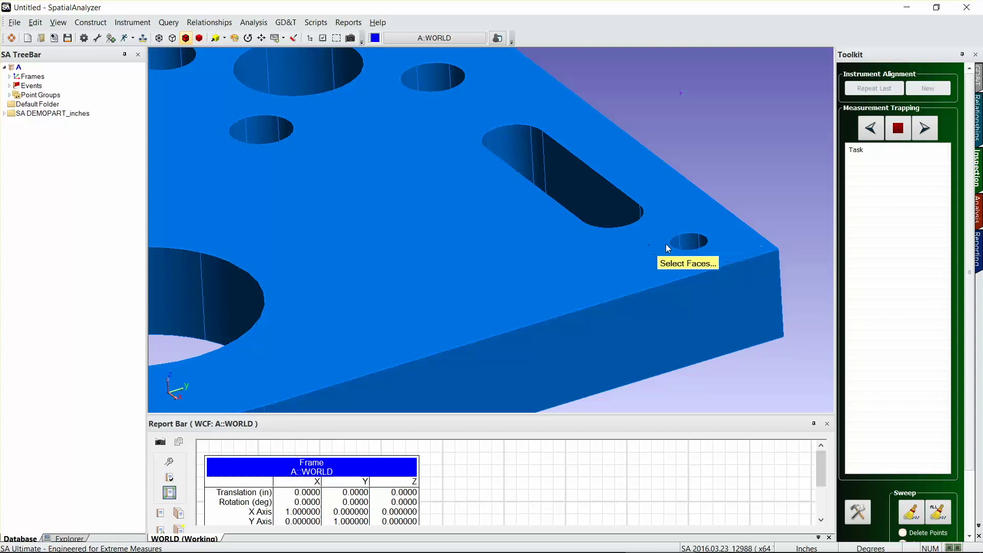
scroll(659, 281, down, 2)
scroll(657, 278, down, 3)
Cover the holes from the part's underside and top, then open Add Instrument to SA.
right_drag(640, 284, 608, 124)
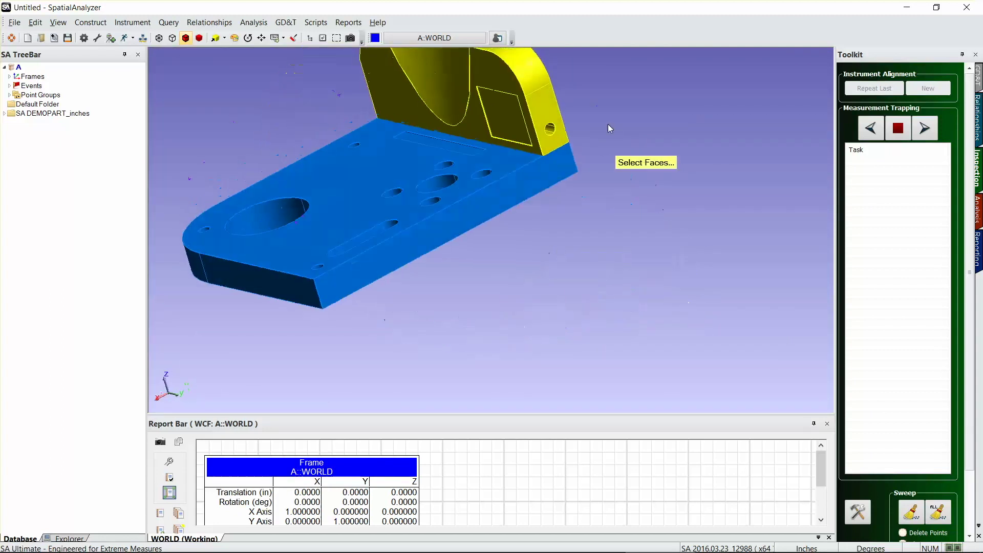
scroll(557, 139, up, 3)
scroll(557, 139, down, 3)
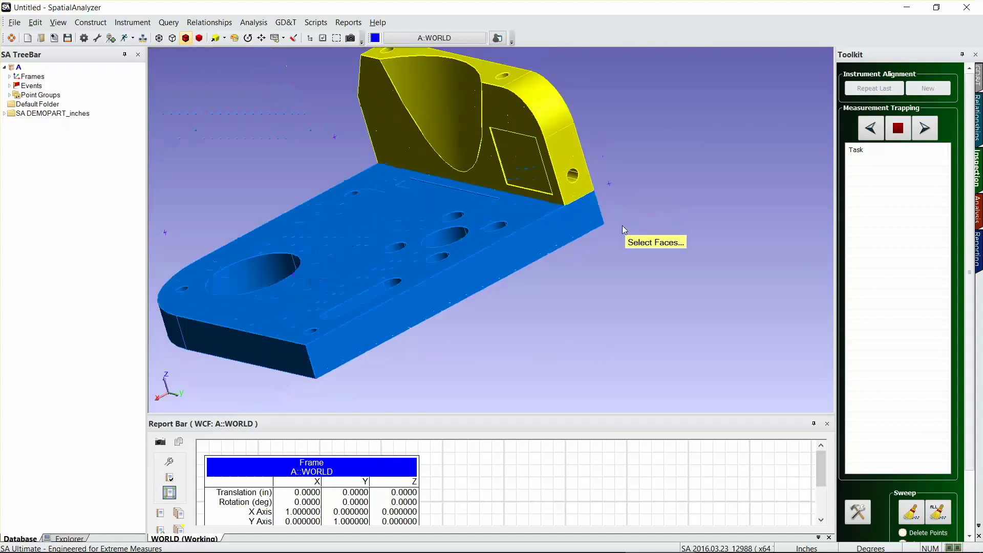
scroll(622, 226, down, 1)
right_drag(538, 301, 696, 250)
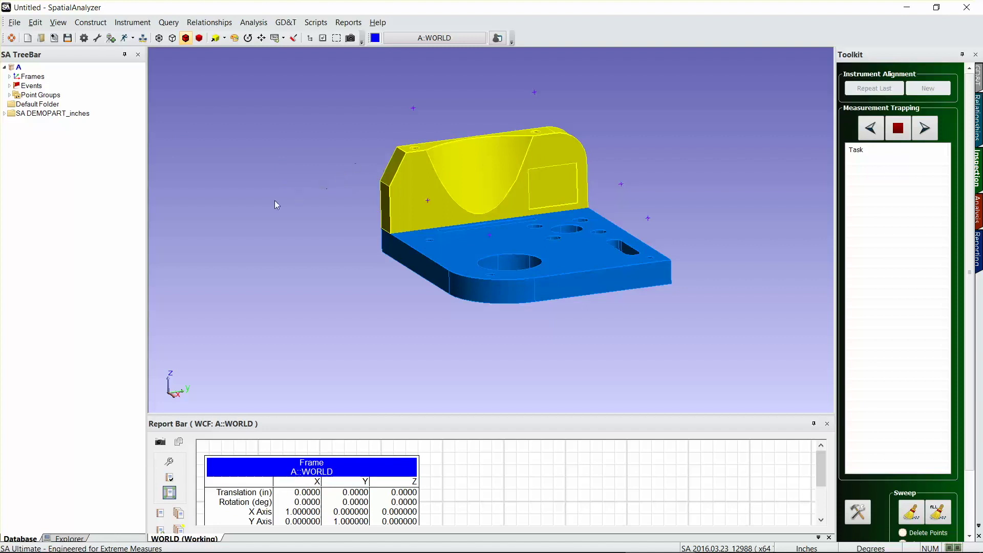
scroll(209, 169, down, 3)
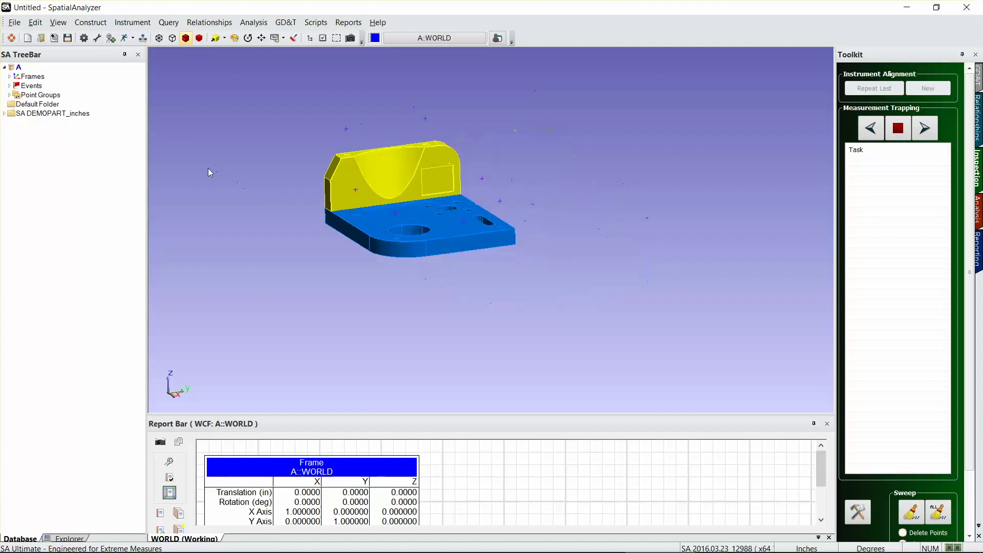
click(111, 38)
click(640, 315)
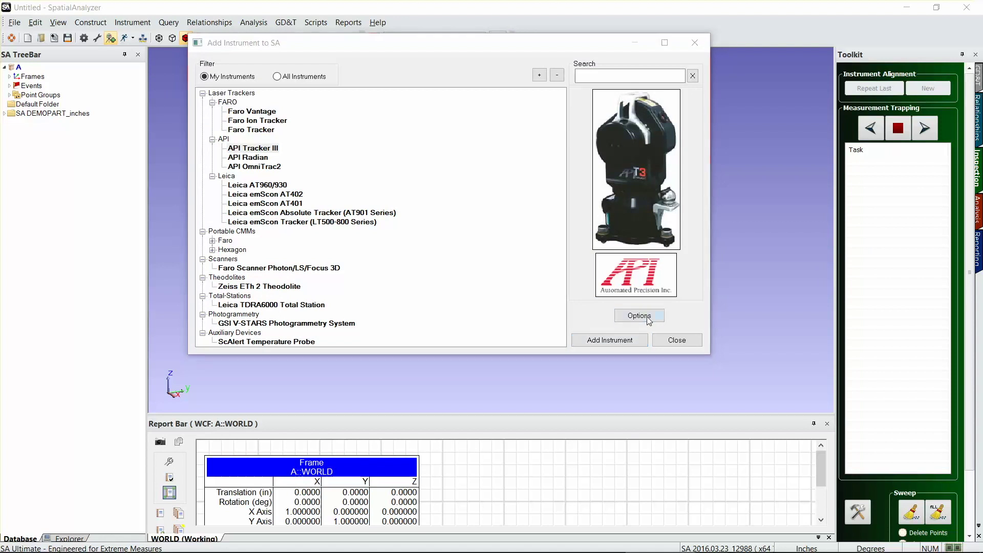
click(378, 104)
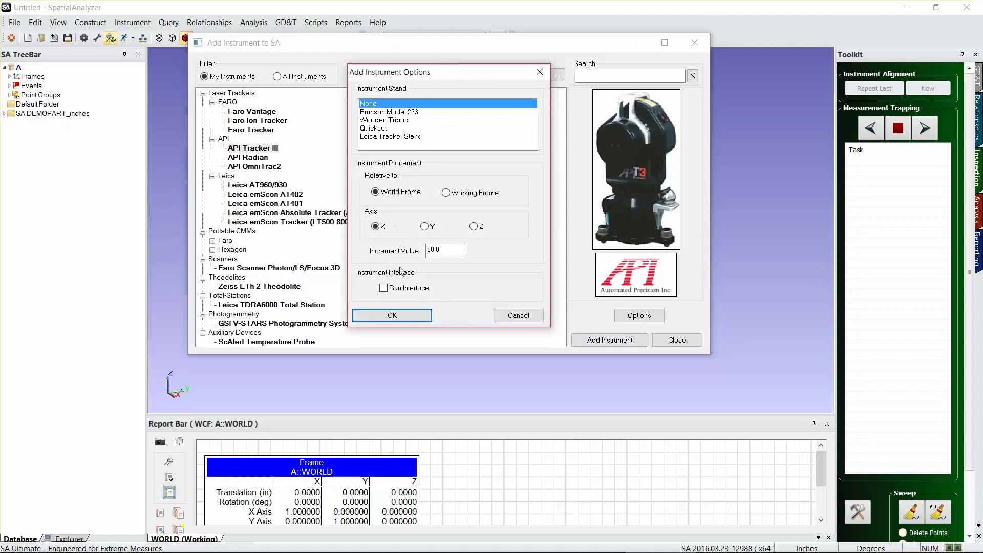
click(416, 315)
click(603, 341)
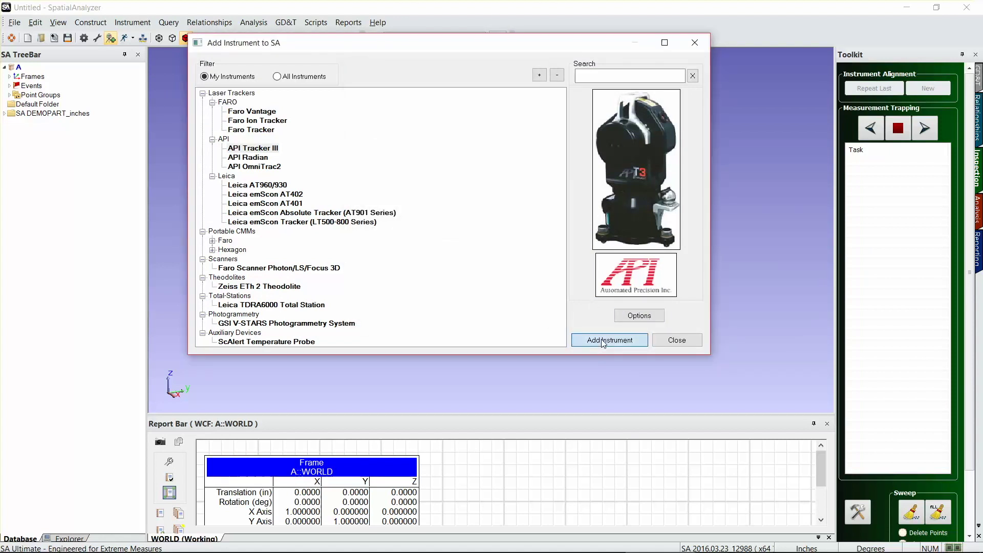
scroll(458, 142, up, 3)
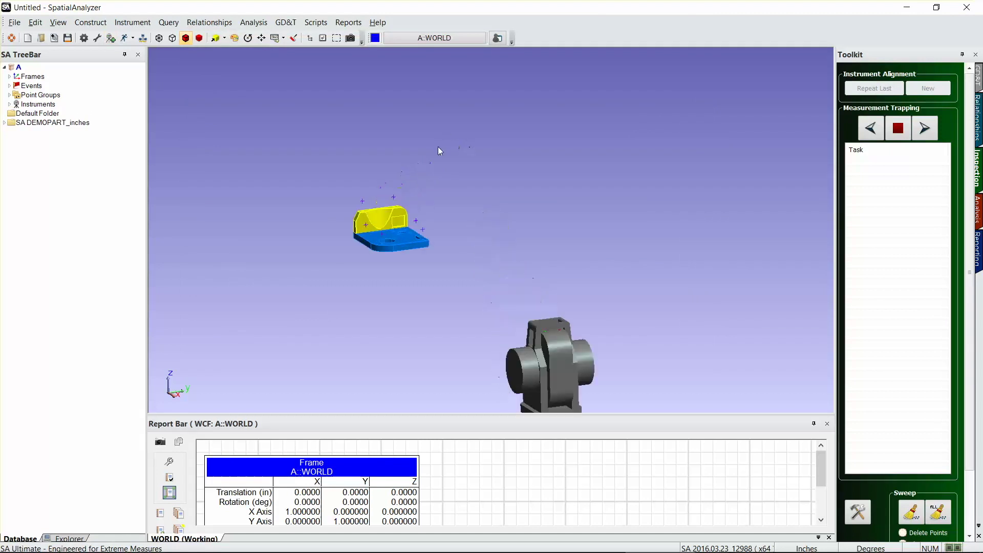
click(132, 38)
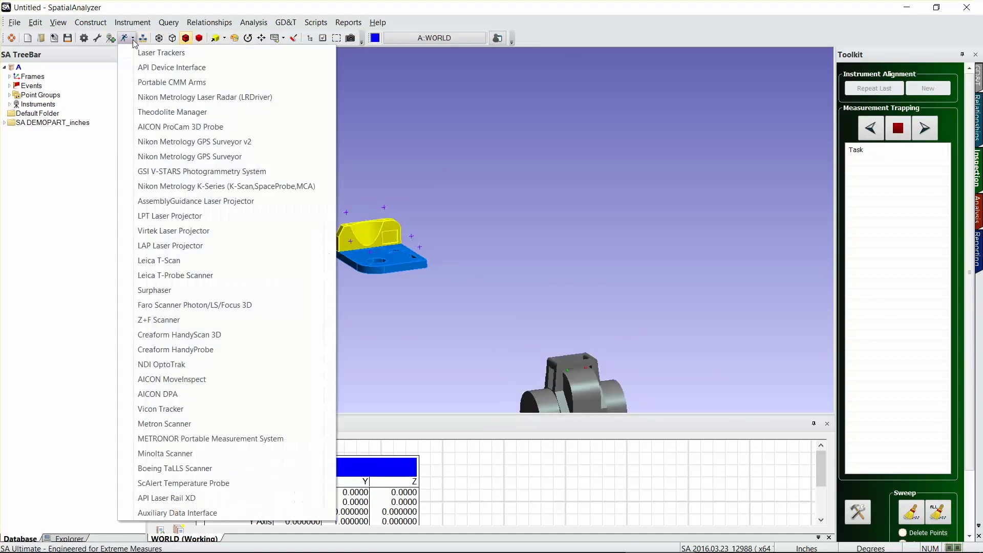
click(143, 65)
click(261, 106)
click(361, 384)
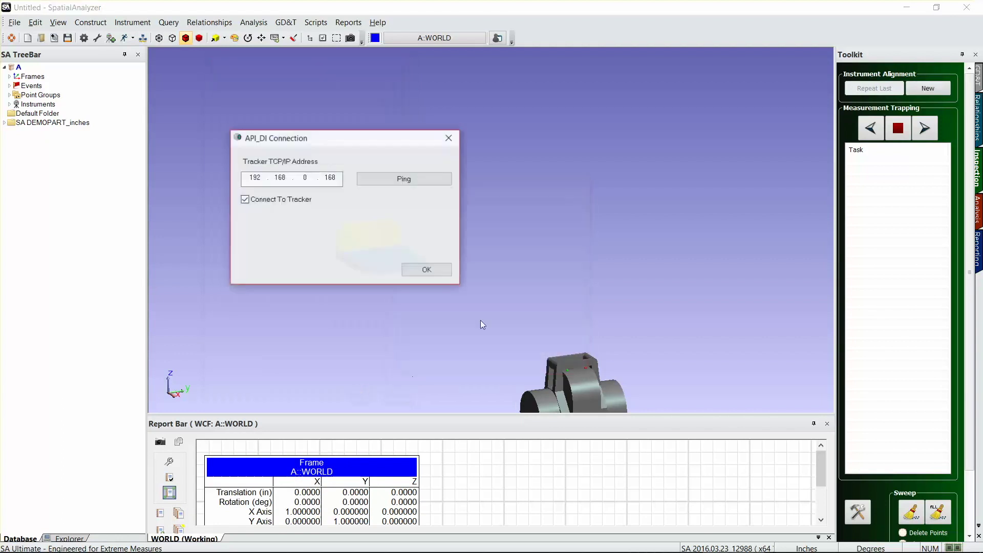
click(435, 270)
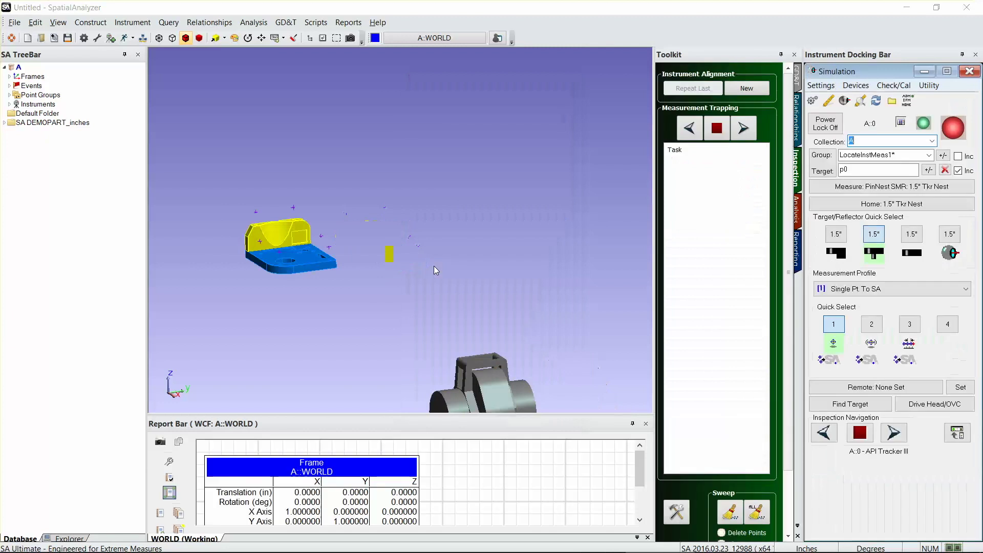
scroll(251, 300, up, 5)
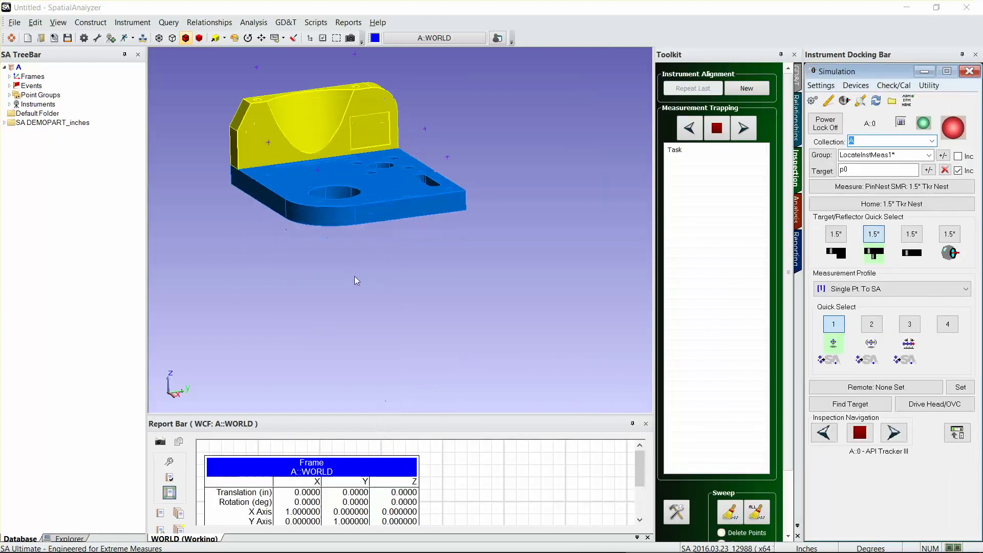
scroll(354, 276, down, 2)
scroll(366, 164, up, 3)
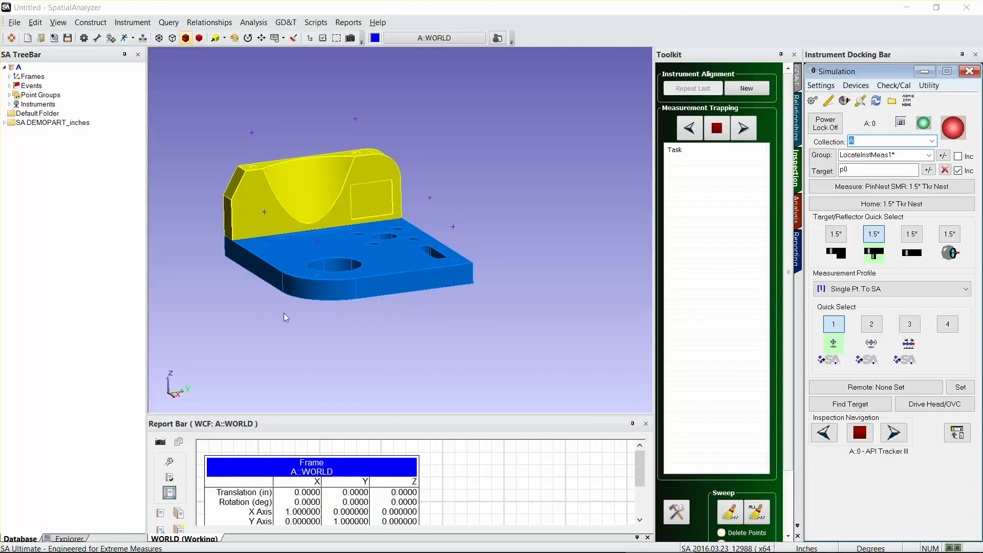
right_drag(285, 317, 315, 333)
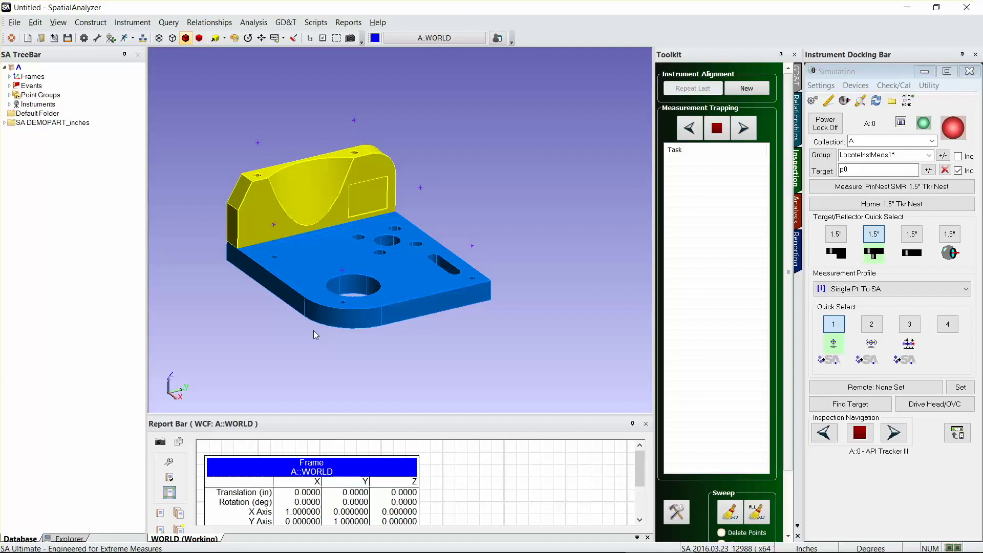
Show the Relationships toolkit, zoom in on the blue plate, and start Plane From CAD.
click(798, 115)
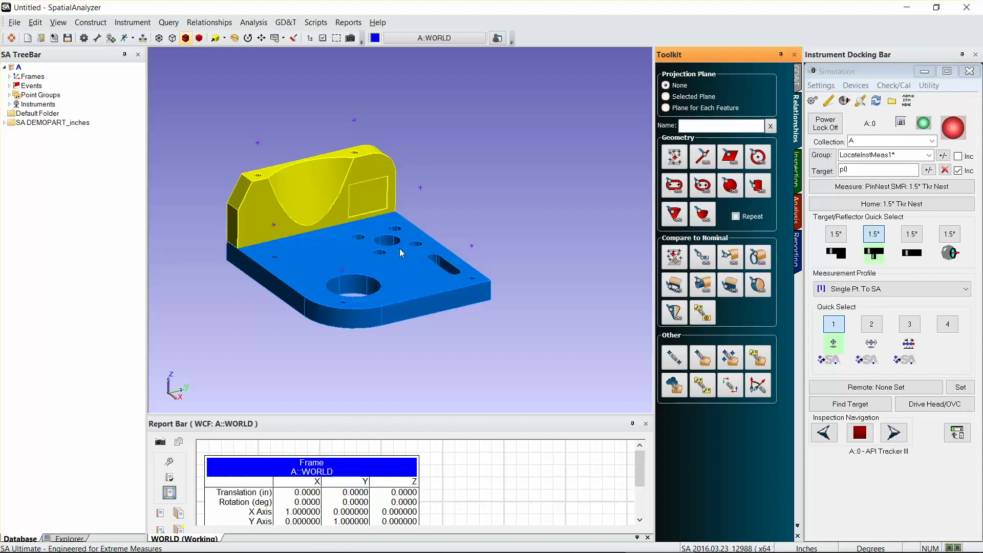
scroll(376, 244, up, 6)
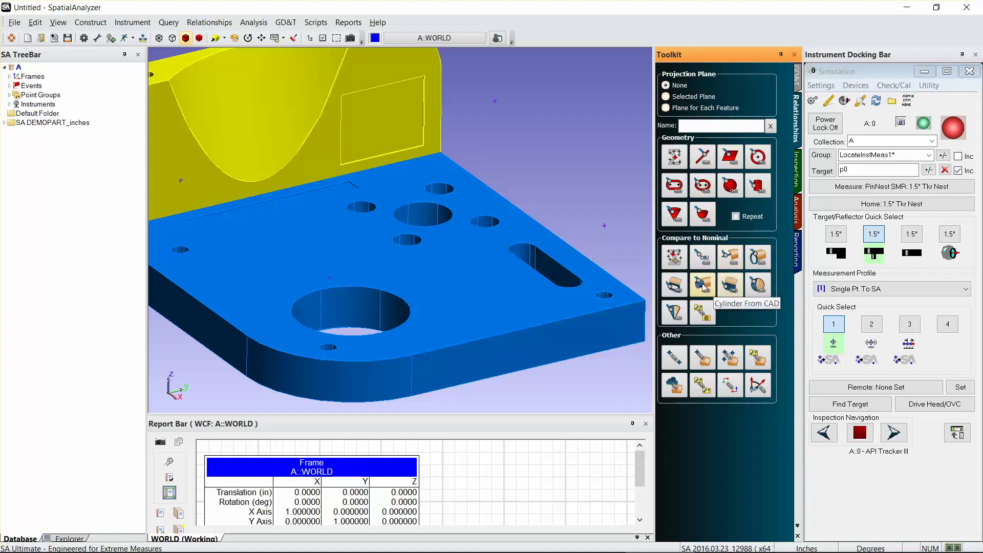
click(729, 287)
Build PlaneFromCAD from the plate's top face and select it as the projection plane.
click(328, 253)
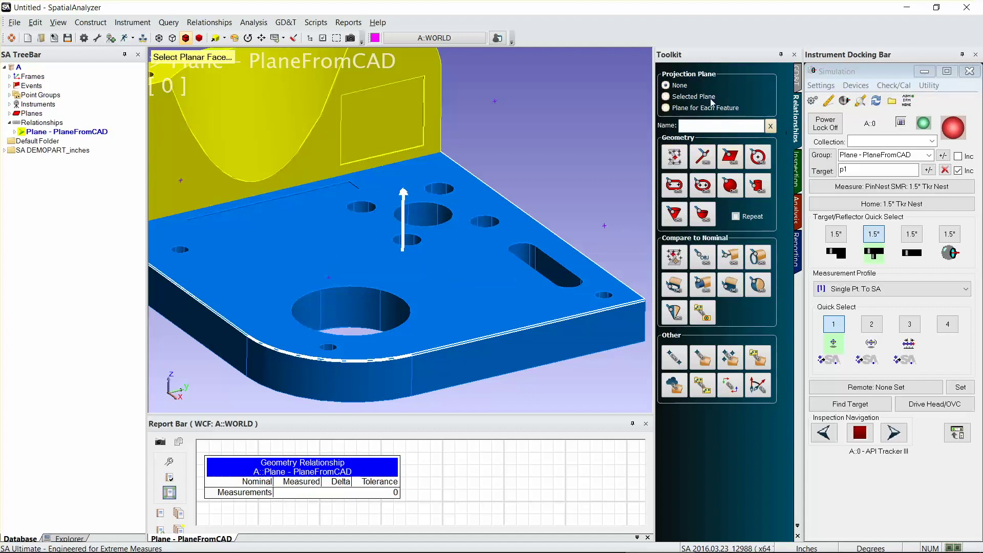
click(666, 97)
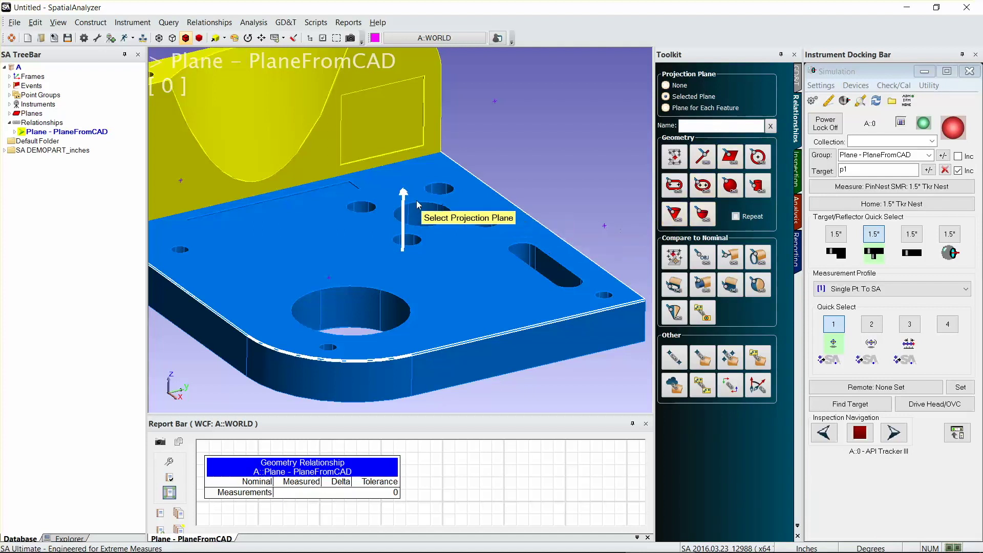
right_drag(417, 205, 485, 202)
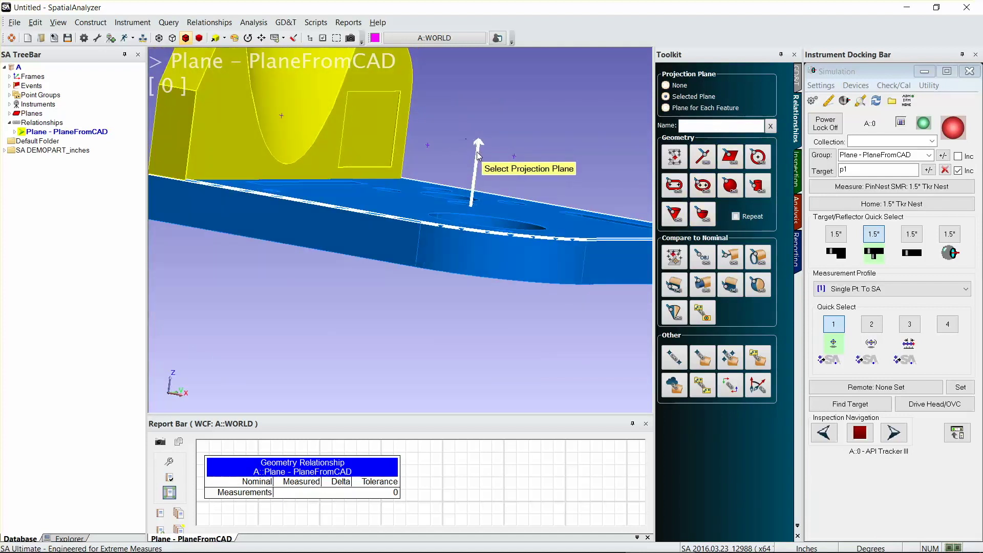
click(477, 155)
right_drag(530, 145, 461, 197)
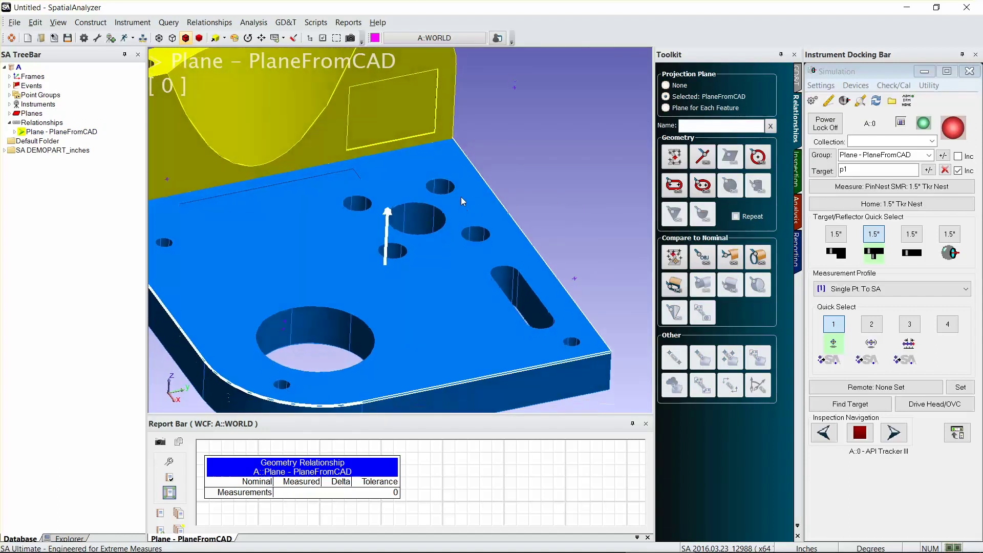
Create circles CircleFromCAD to CircleFromCAD5 from the large hole, small holes and central 0.7874 hole.
click(759, 258)
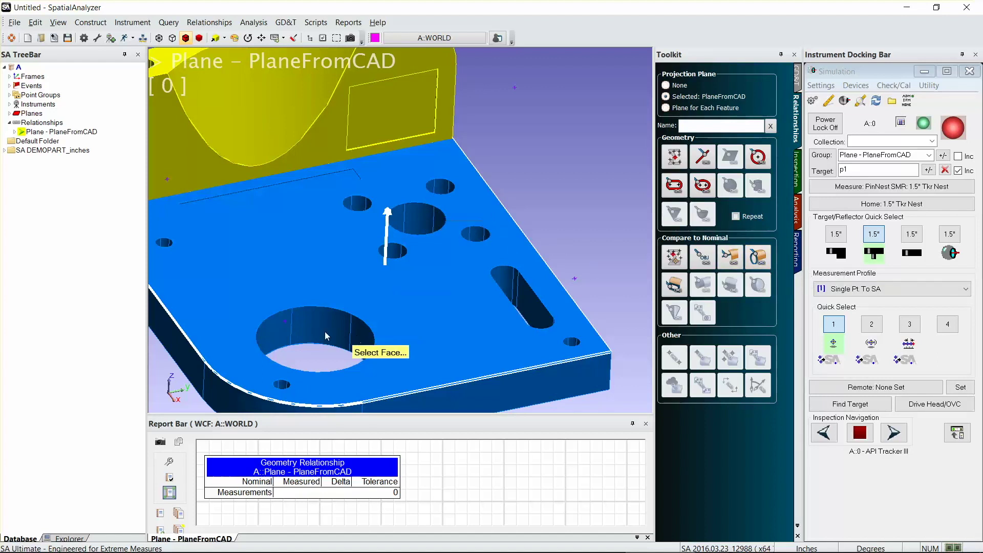
click(324, 315)
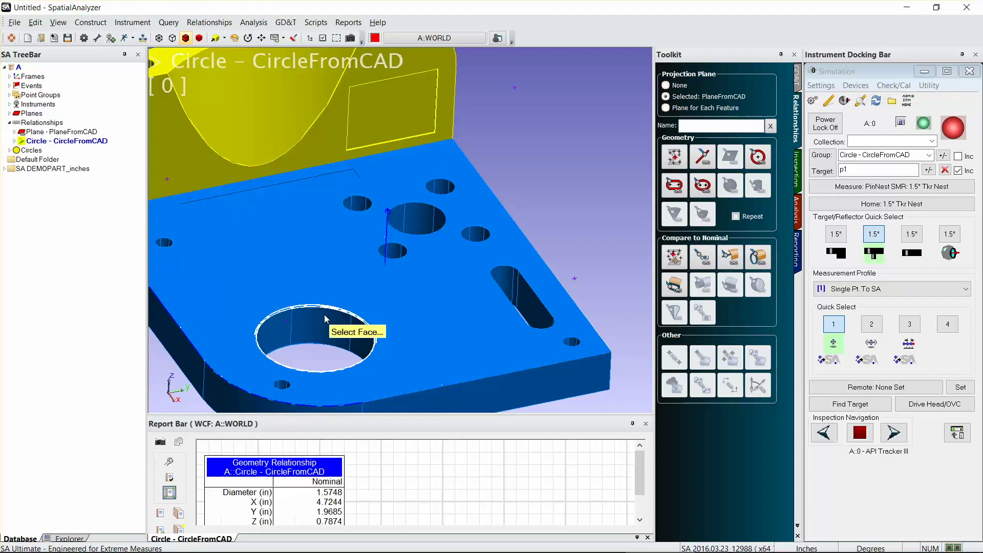
scroll(439, 189, up, 2)
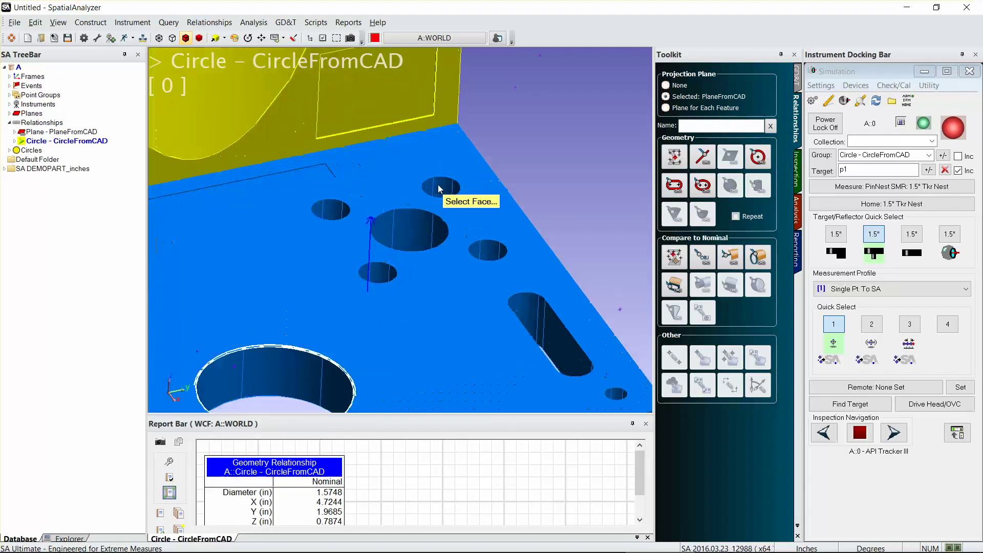
click(323, 211)
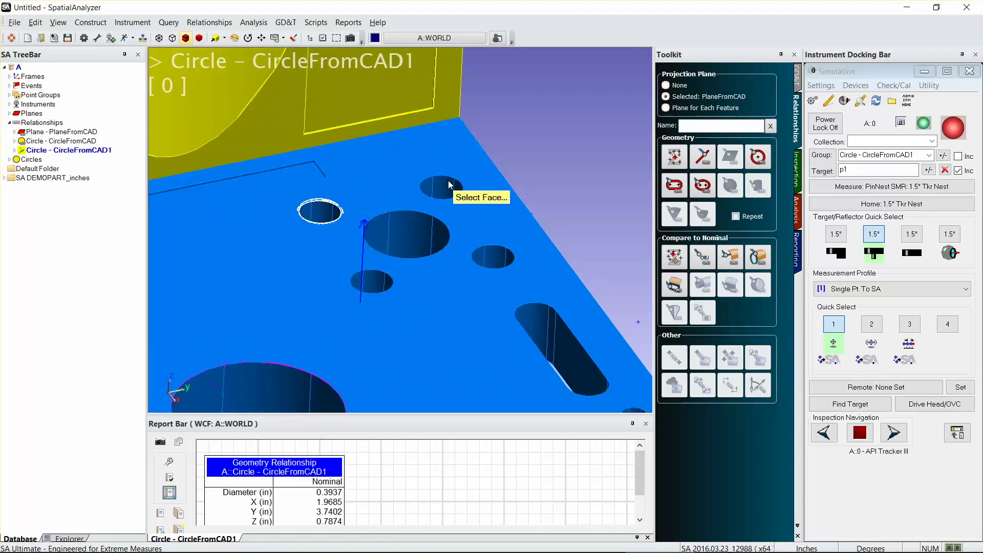
click(447, 186)
click(493, 253)
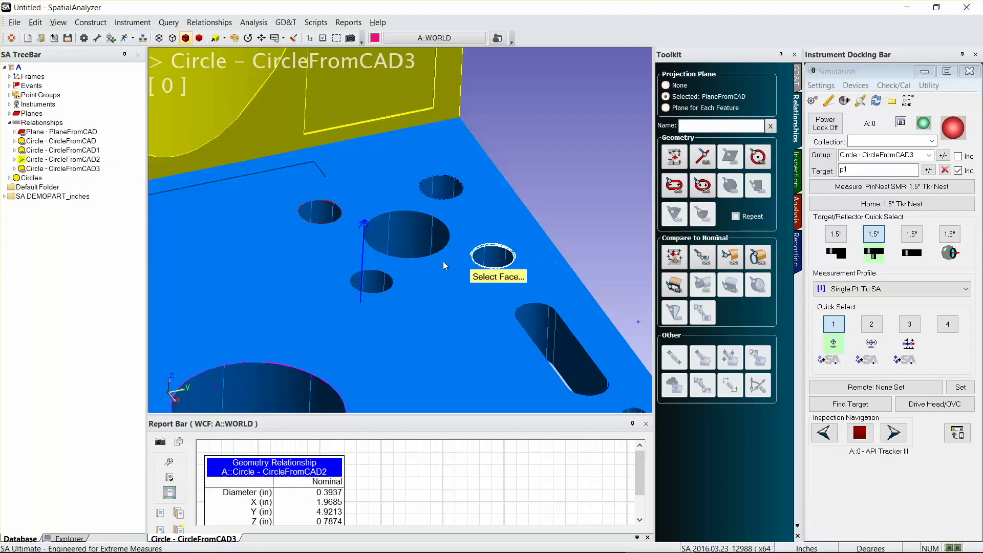
click(373, 280)
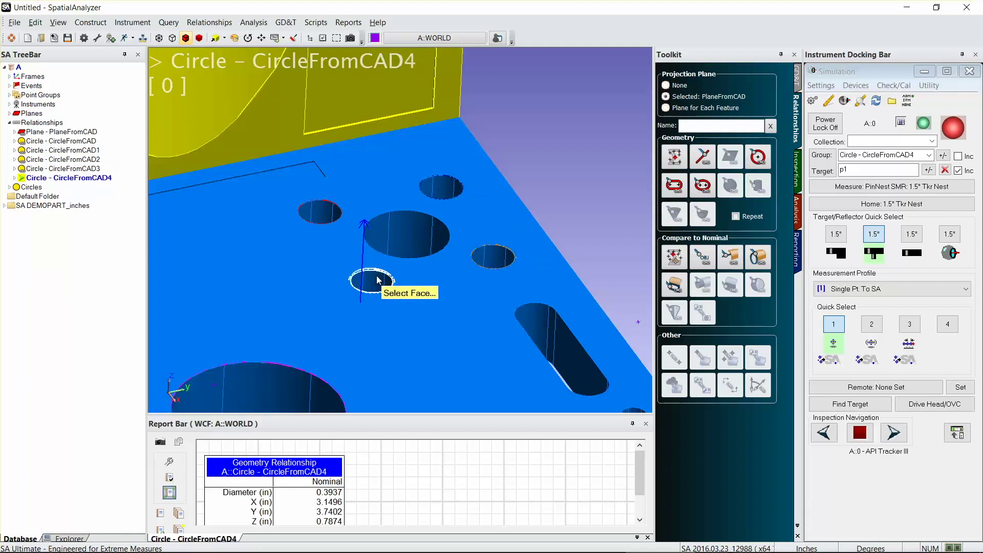
click(410, 216)
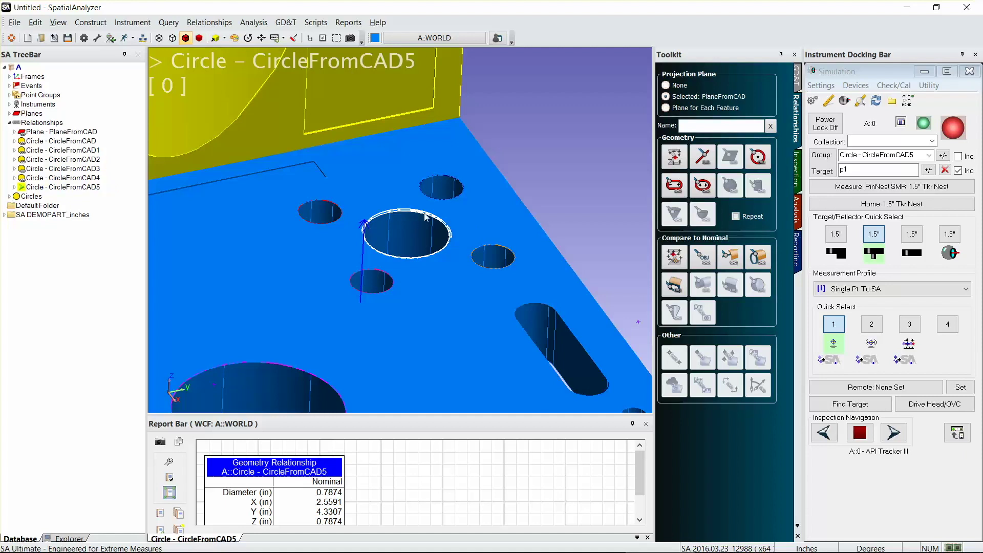
scroll(531, 57, down, 2)
scroll(530, 57, down, 2)
scroll(410, 404, down, 1)
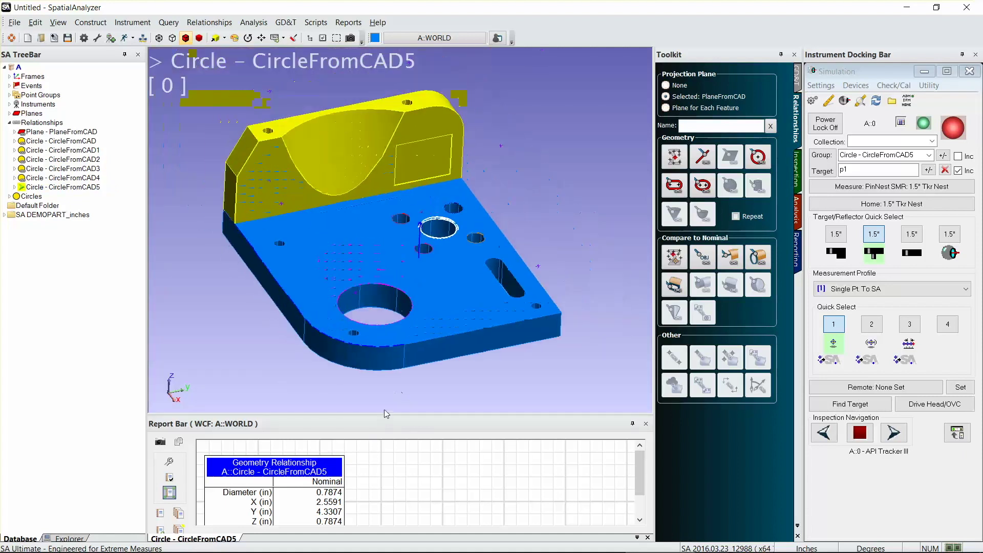
right_drag(451, 361, 468, 331)
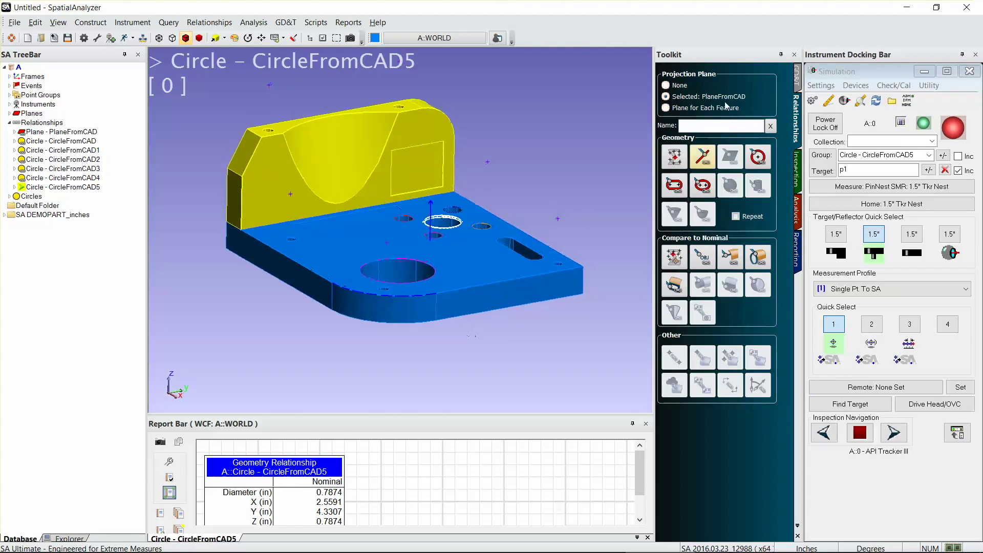
Open the API Tracker III control from the Inspection tab and start a New instrument alignment.
click(797, 166)
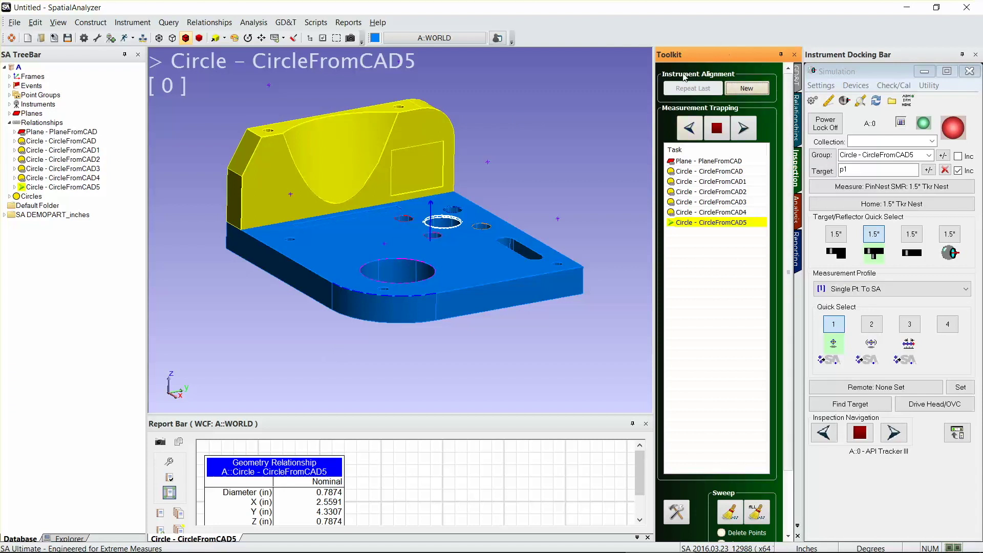
scroll(277, 231, down, 5)
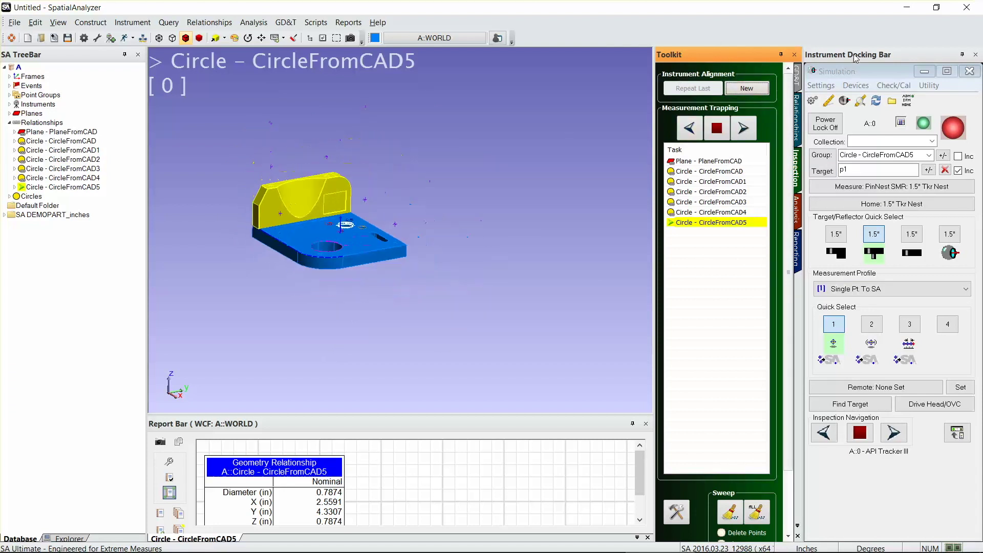
click(951, 433)
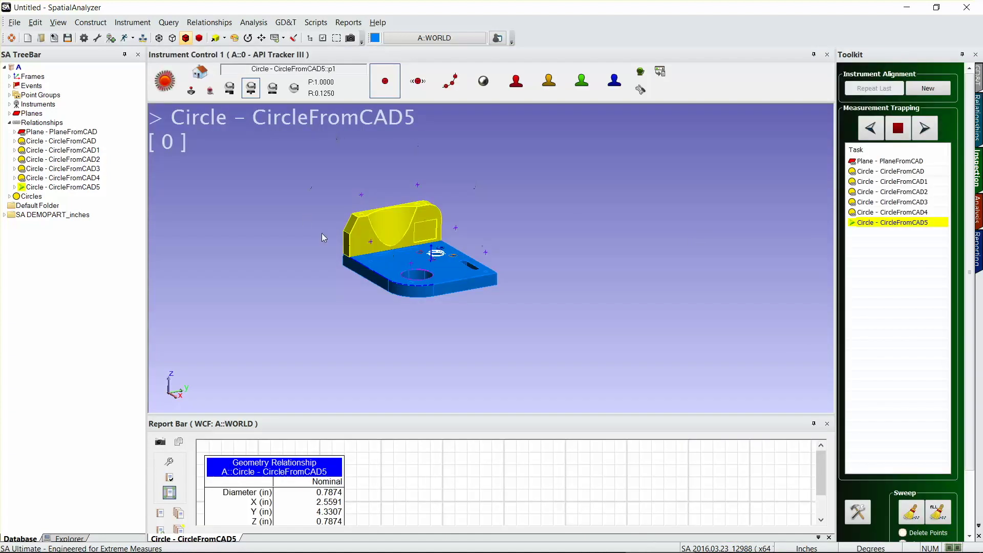
scroll(399, 204, up, 3)
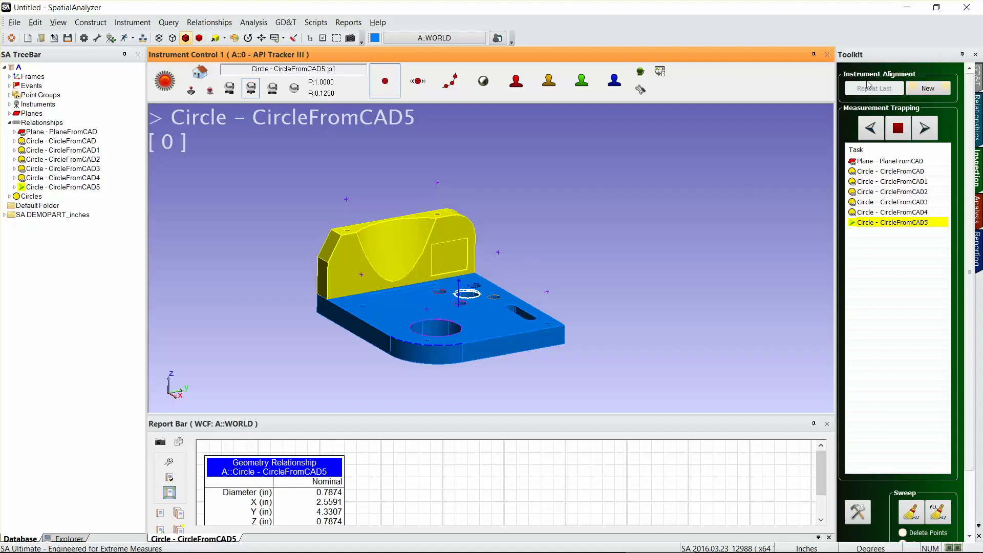
click(923, 90)
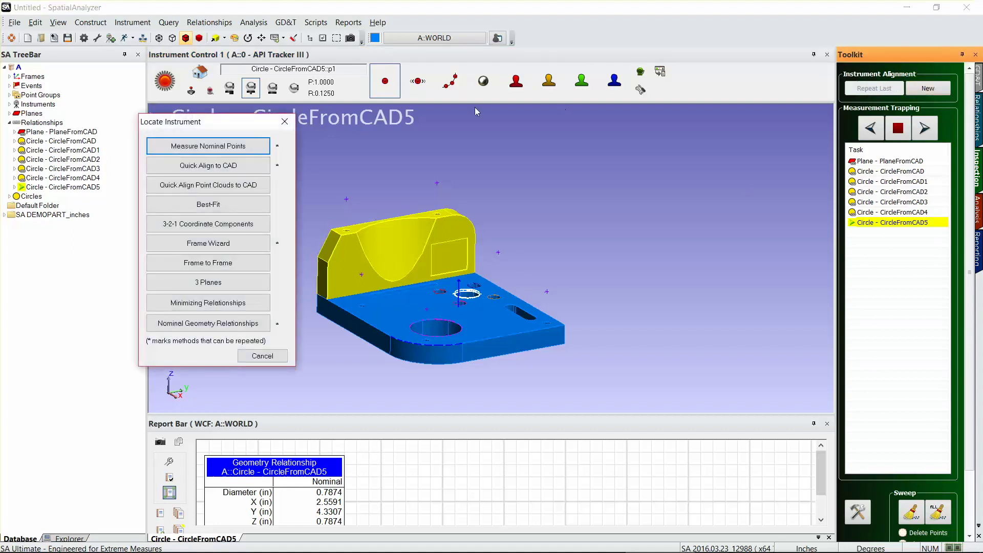
Choose Measure Nominal Points using the p0–p5 nominal group, and move the locate dialog clear.
click(205, 146)
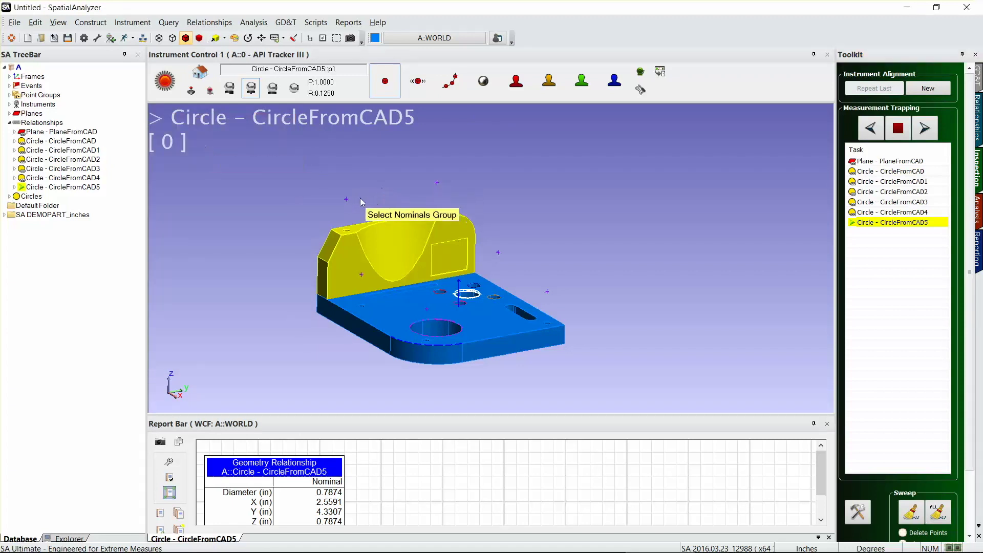
click(346, 199)
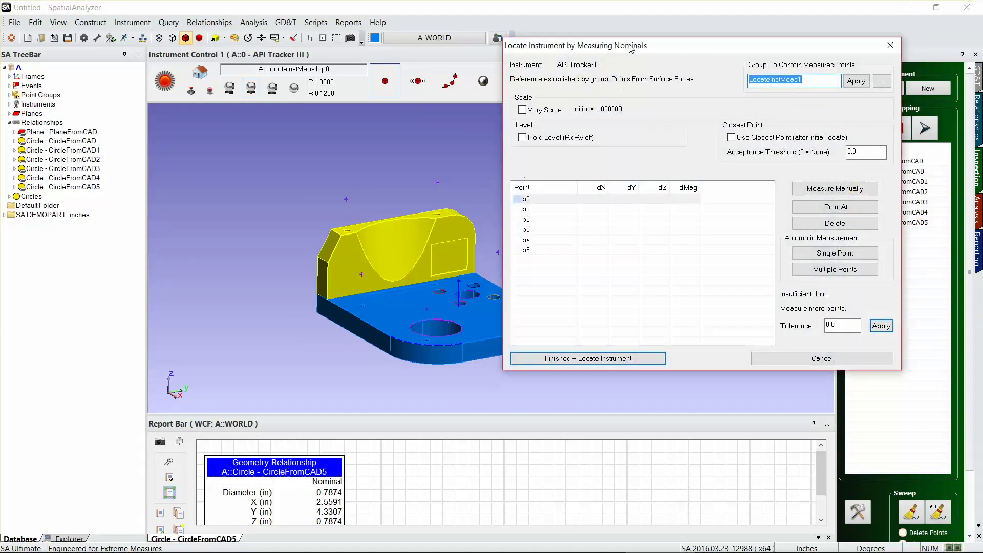
drag(631, 49, 700, 14)
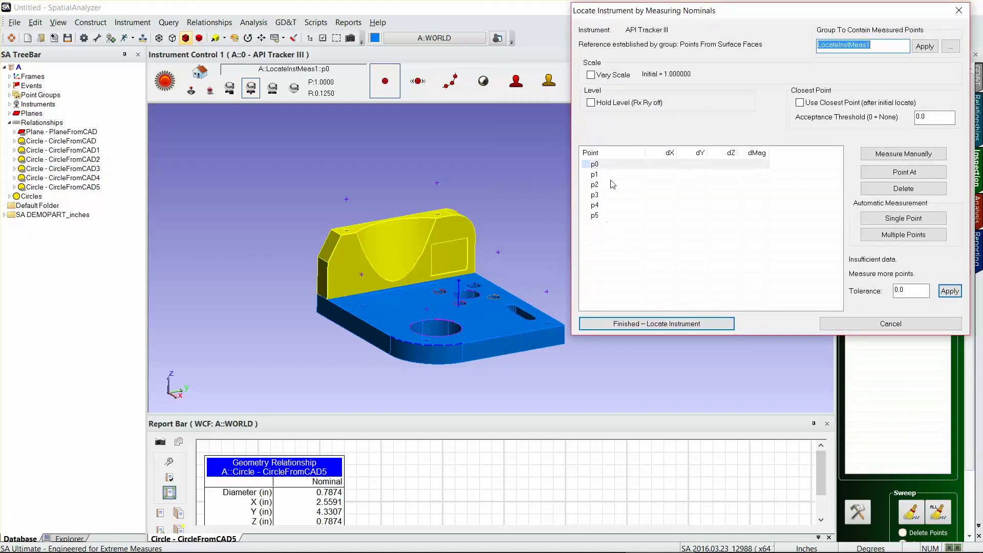
right_drag(235, 217, 361, 216)
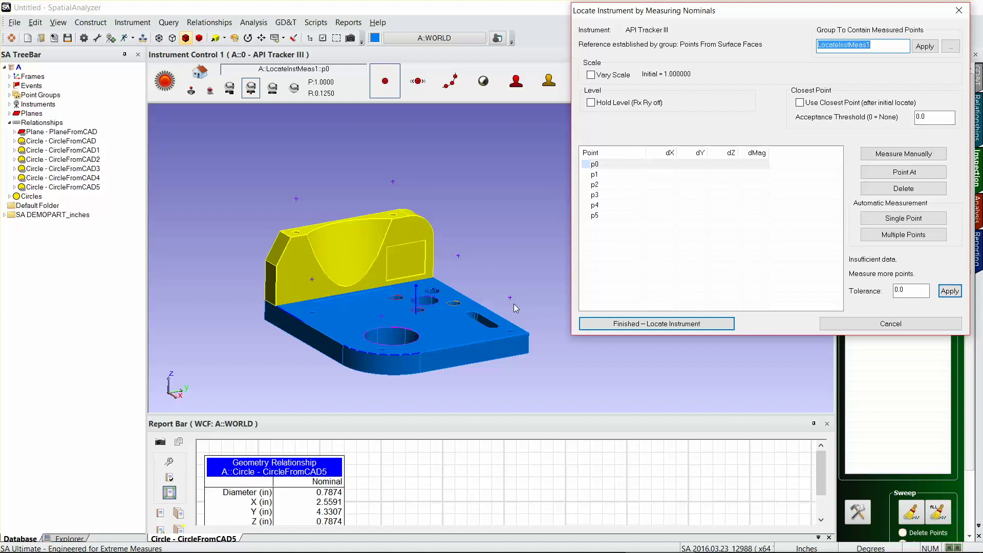
right_click(426, 161)
click(403, 157)
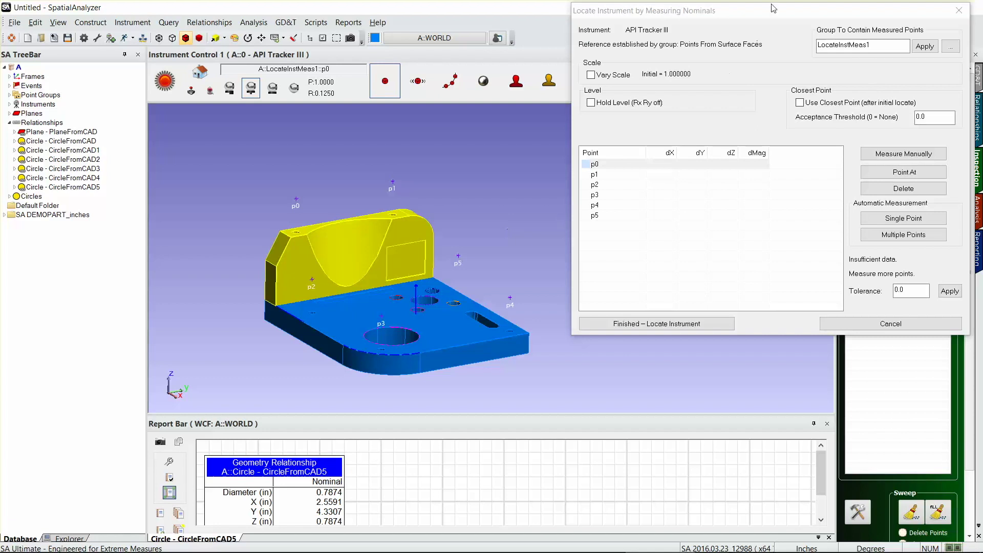
drag(773, 9, 774, 133)
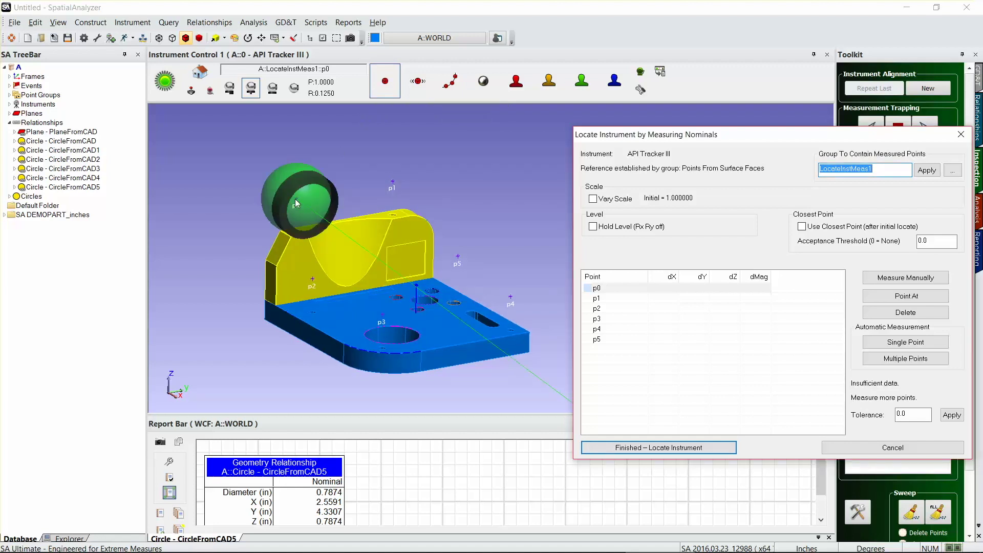
Manually measure nominals p0, p1 and p2, then enable Use Closest Point.
click(613, 289)
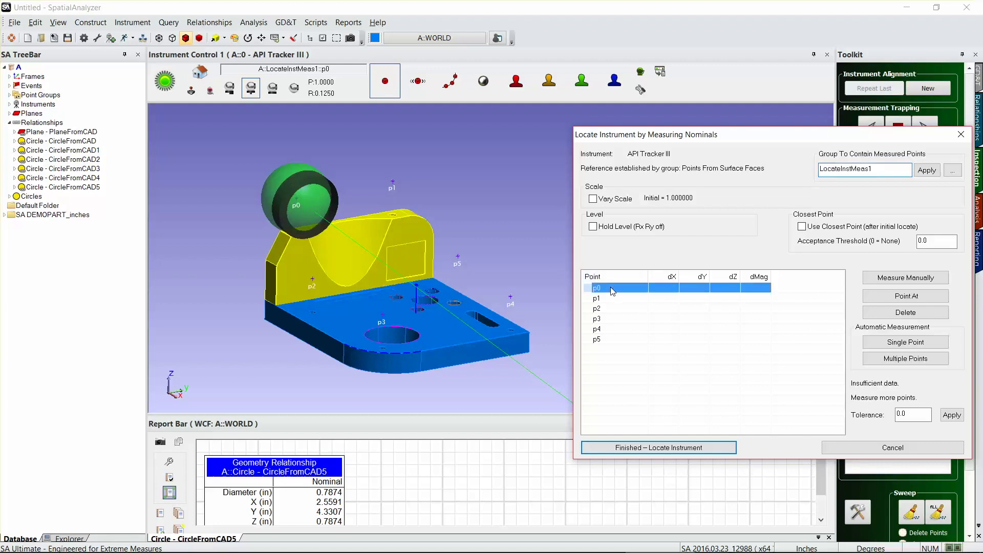
click(894, 278)
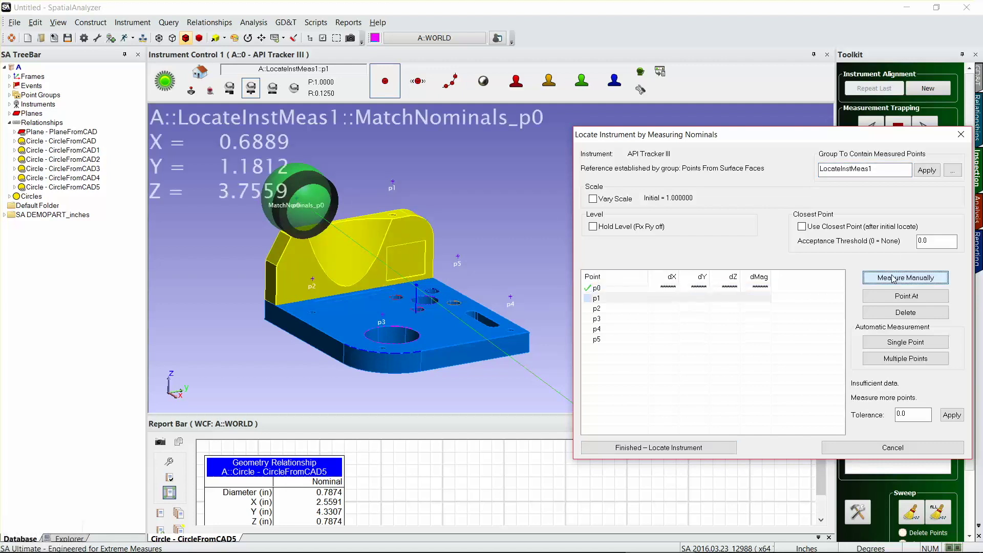
click(394, 180)
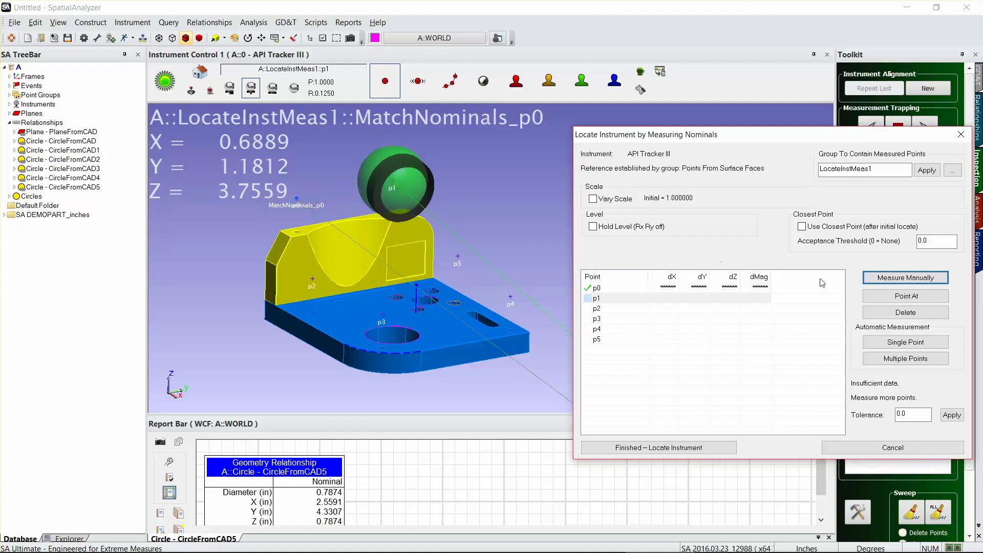
click(888, 279)
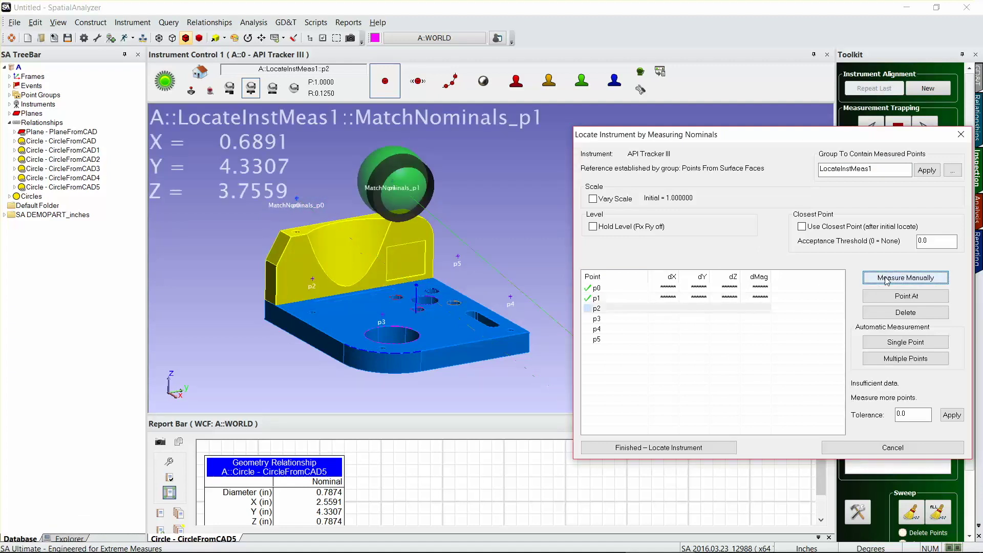
click(312, 280)
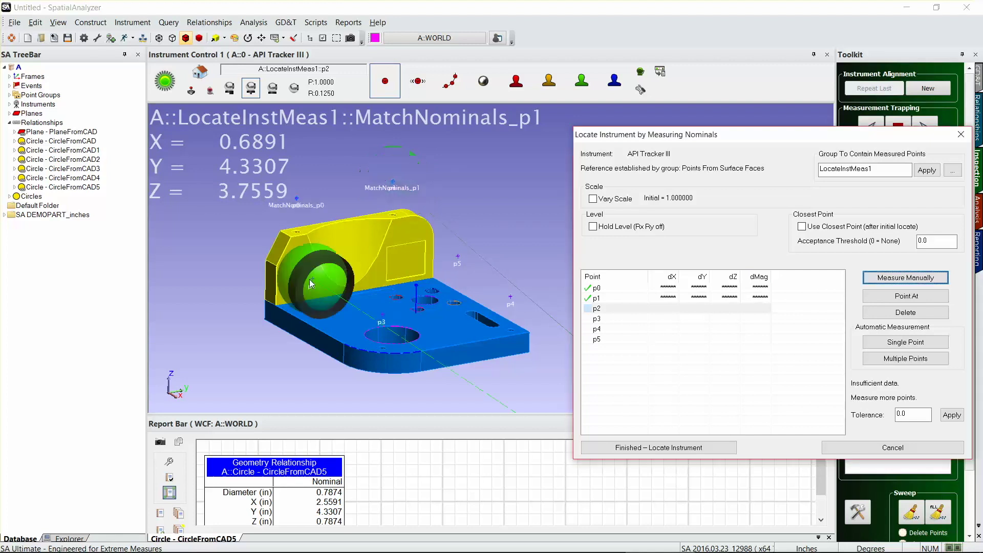
click(910, 283)
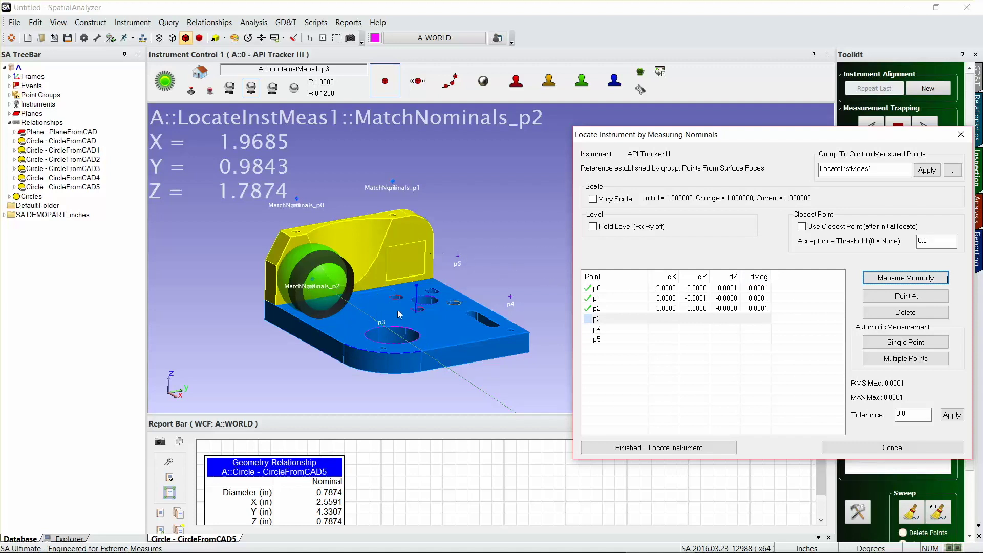
click(802, 227)
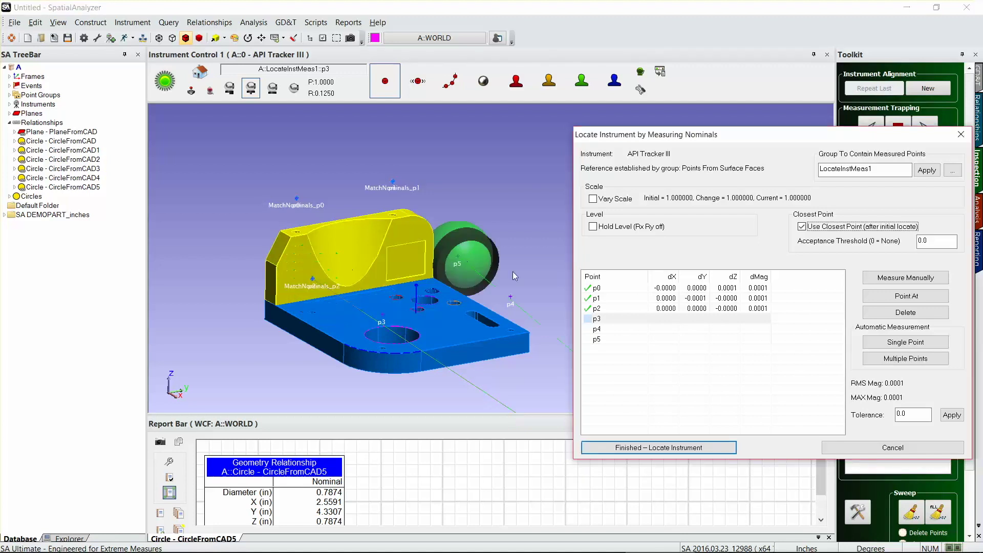
Measure the remaining nominals p5, p3 and p4, and finish the locate at 0.0001 RMS.
click(613, 321)
click(881, 279)
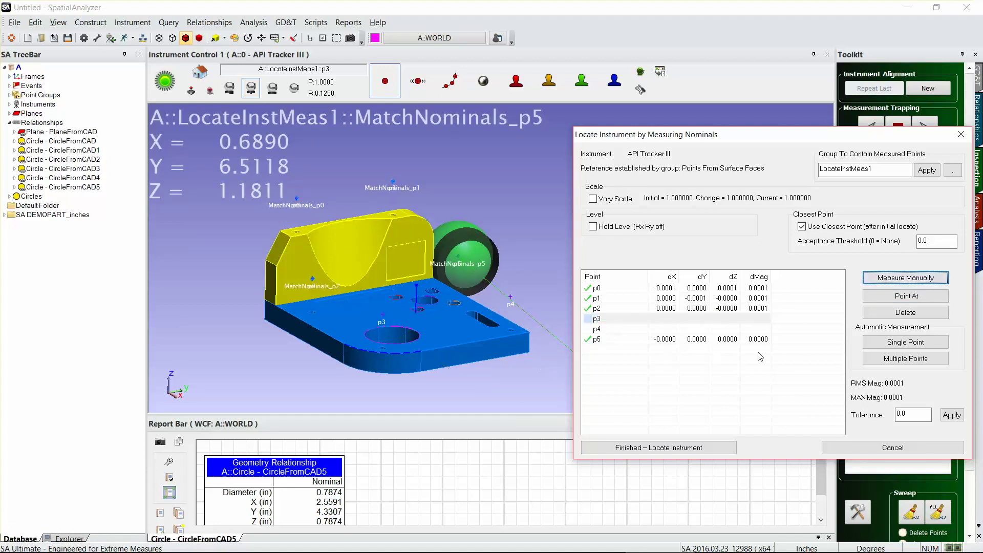
click(387, 322)
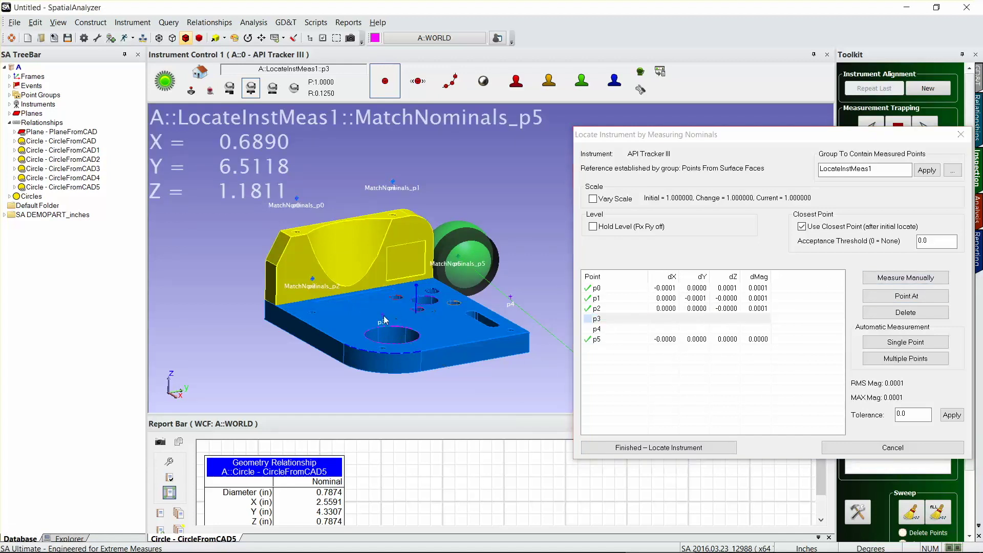
click(876, 279)
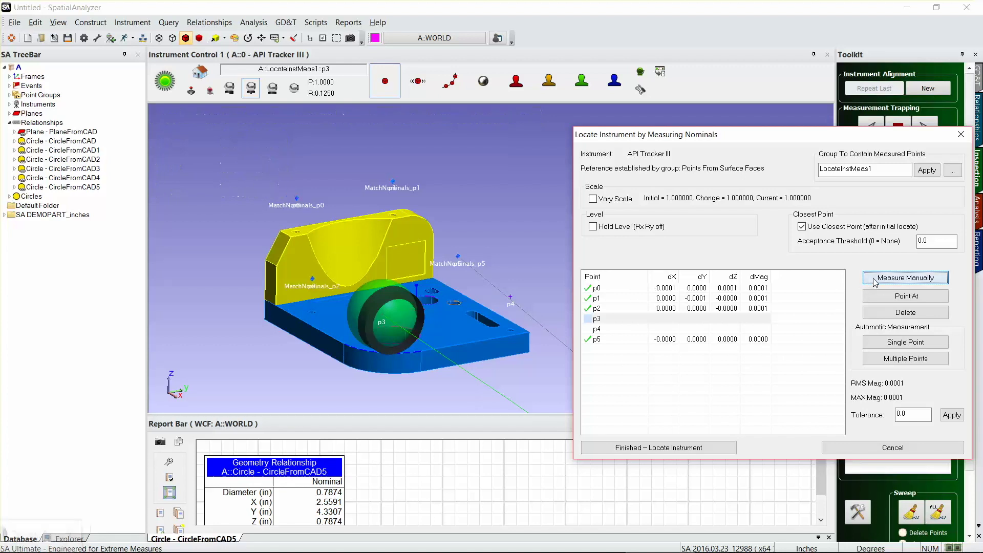
click(510, 298)
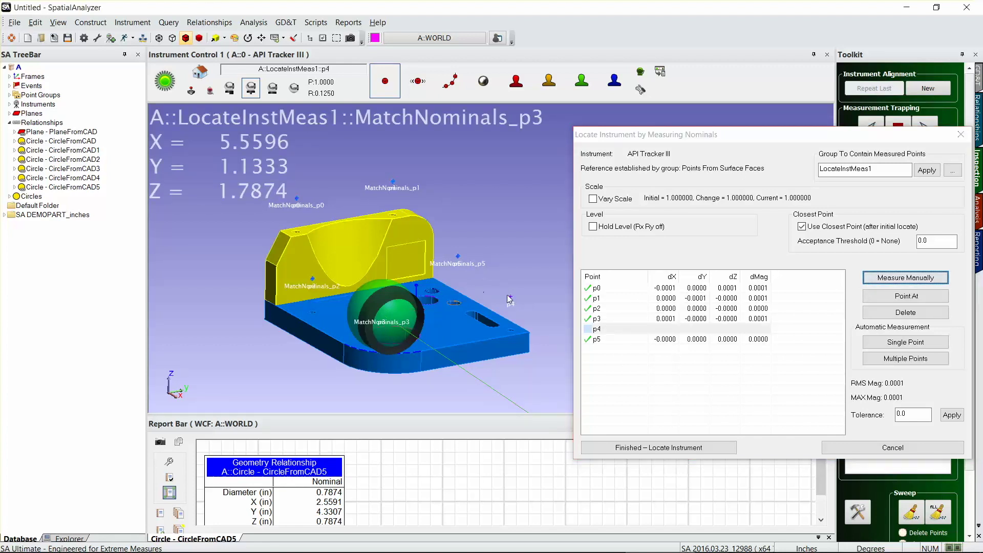
click(892, 283)
drag(785, 139, 728, 33)
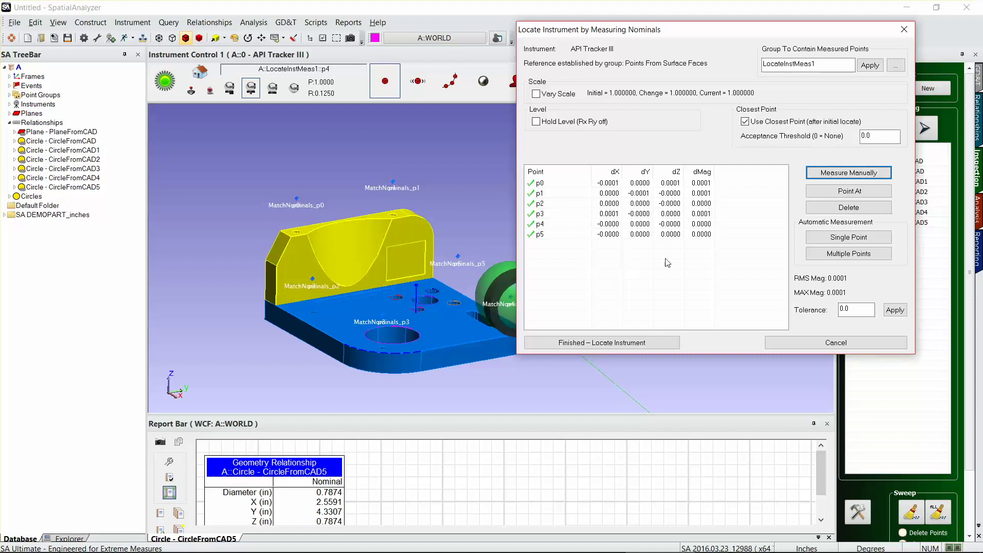
click(618, 343)
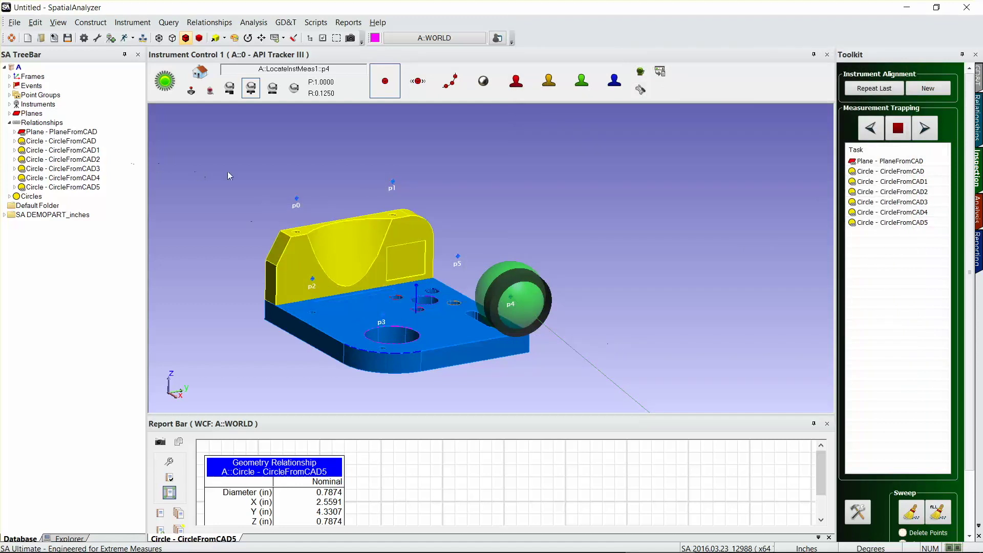
Make Plane - PlaneFromCAD the current trapping task, then advance to Circle - CircleFromCAD.
scroll(226, 172, down, 8)
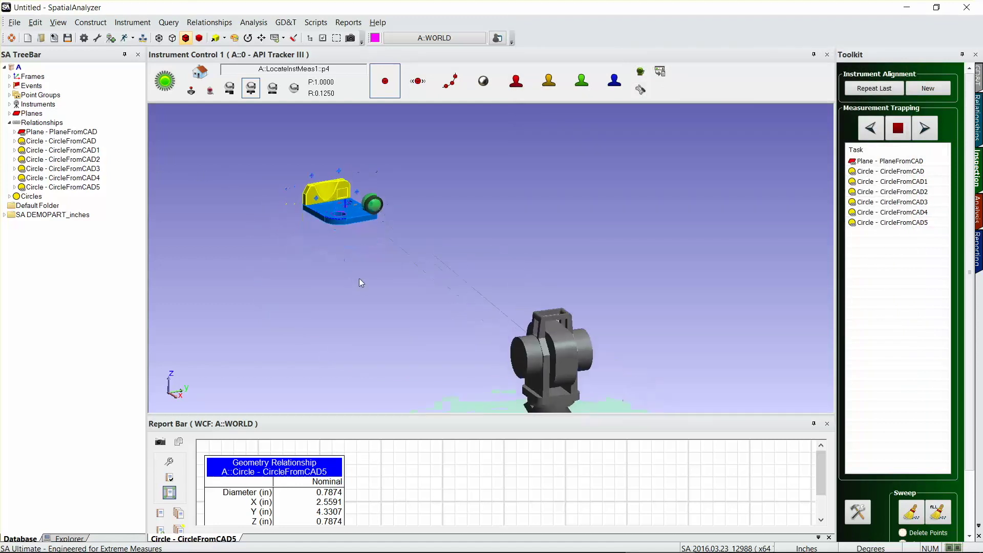
scroll(290, 152, up, 8)
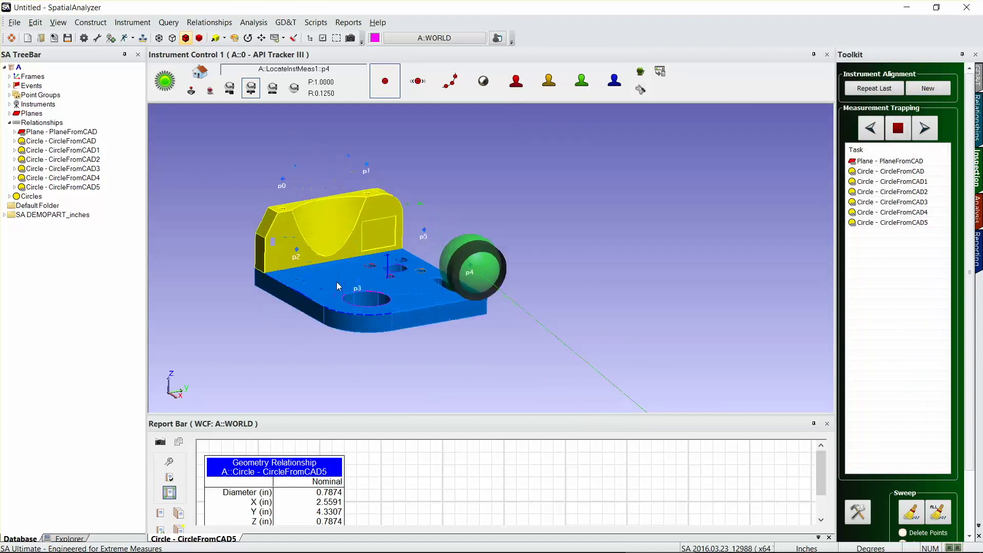
scroll(337, 281, up, 2)
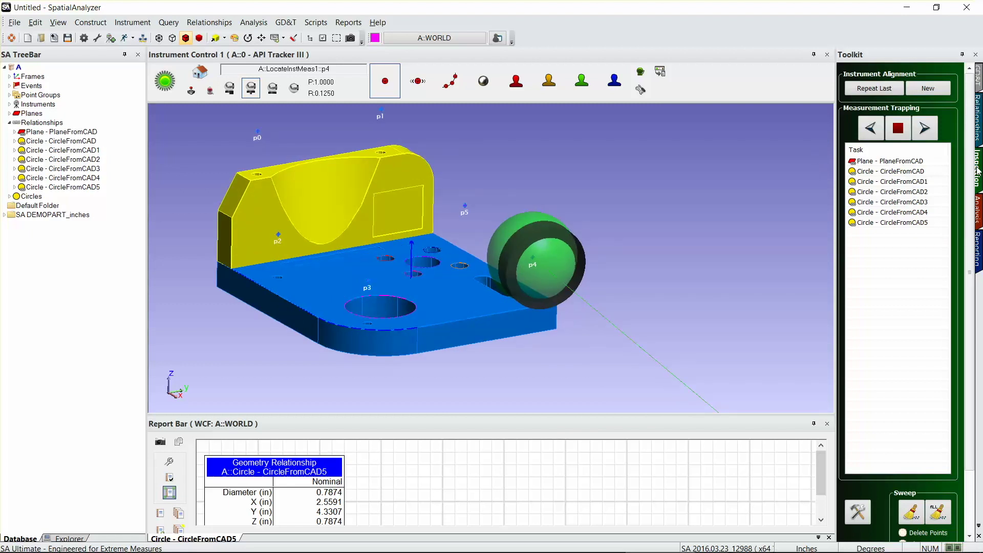
click(902, 162)
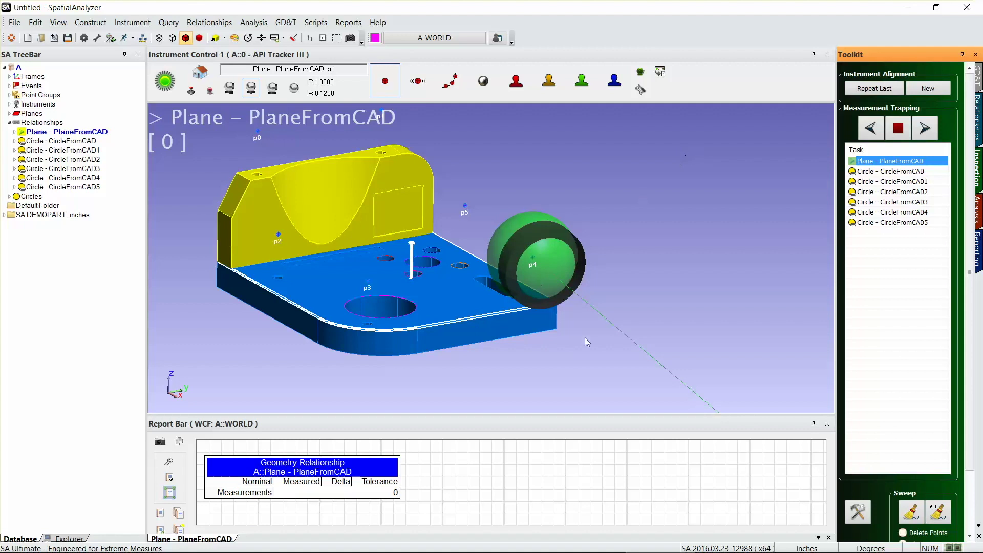
mouse_move(538, 357)
right_down()
mouse_move(576, 336)
mouse_move(610, 350)
mouse_move(554, 347)
mouse_move(549, 365)
right_up()
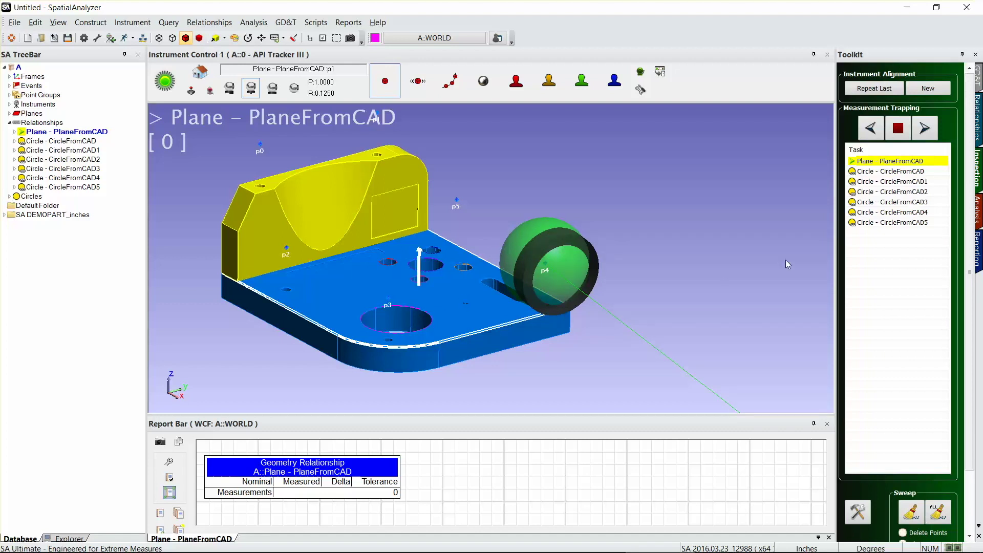
click(925, 128)
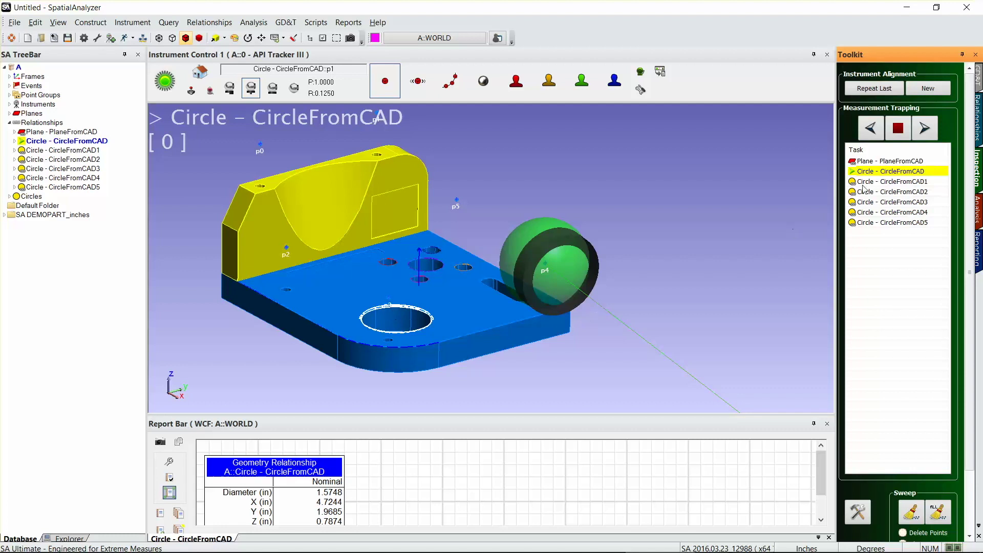
Step back to PlaneFromCAD, then forward through CircleFromCAD to CircleFromCAD4 (nominal 0.3937 in diameter).
click(871, 130)
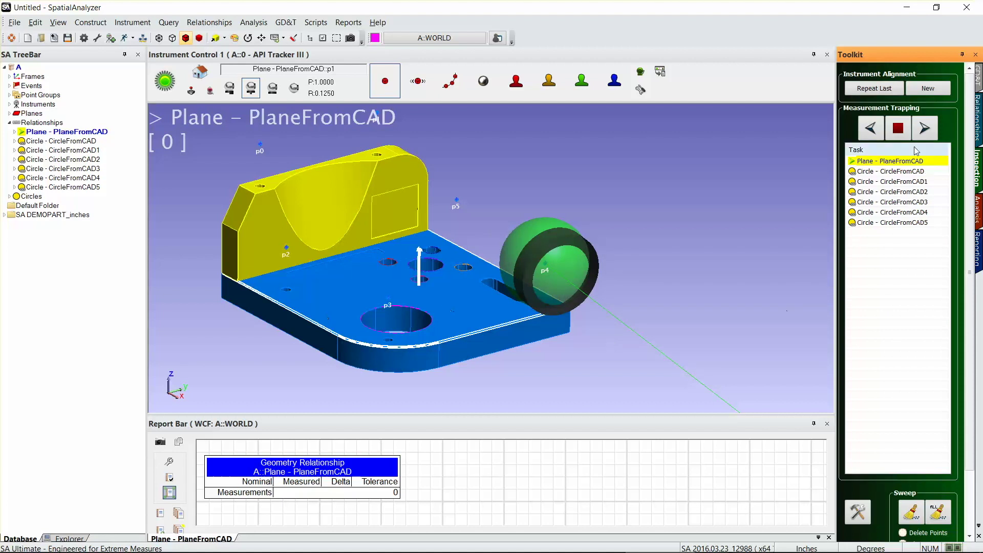
click(925, 128)
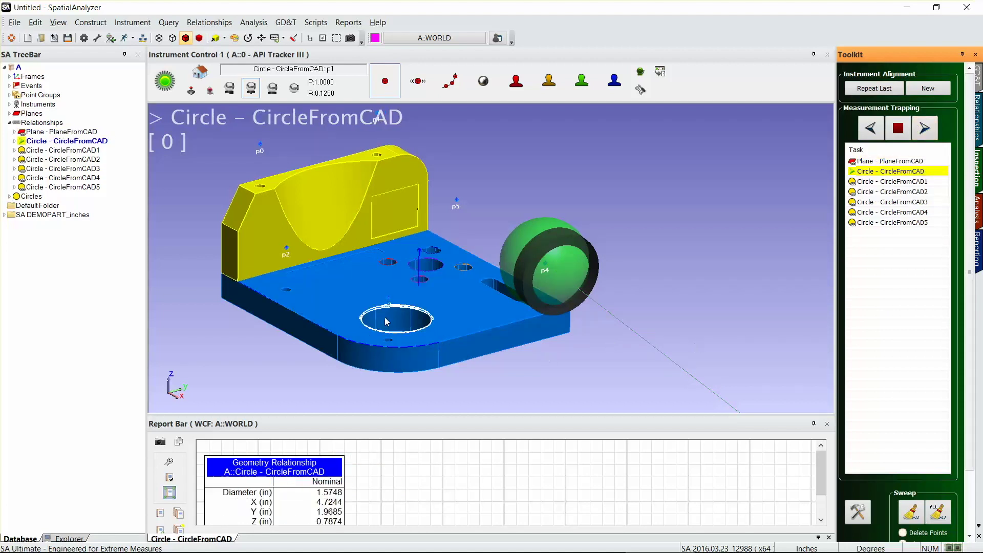
click(926, 130)
click(929, 136)
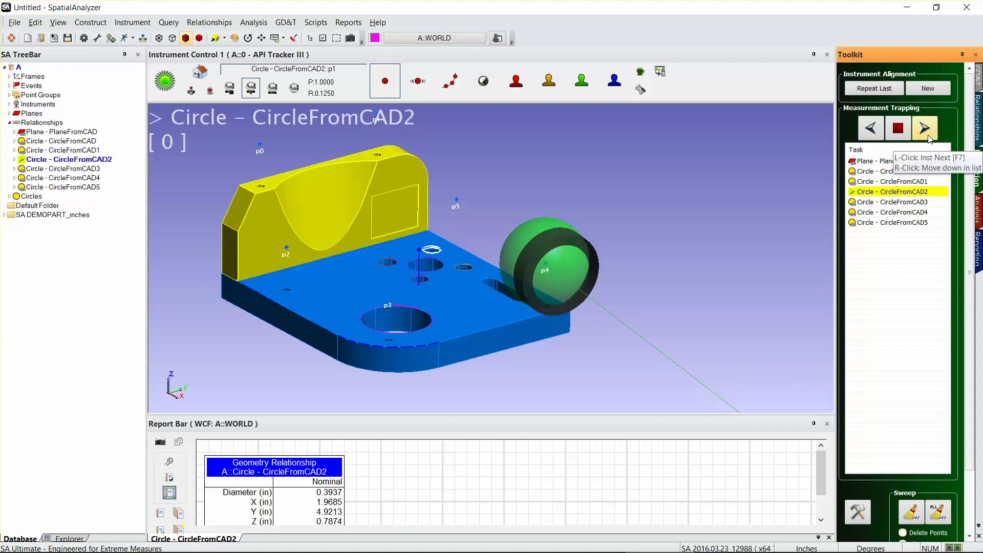
click(929, 136)
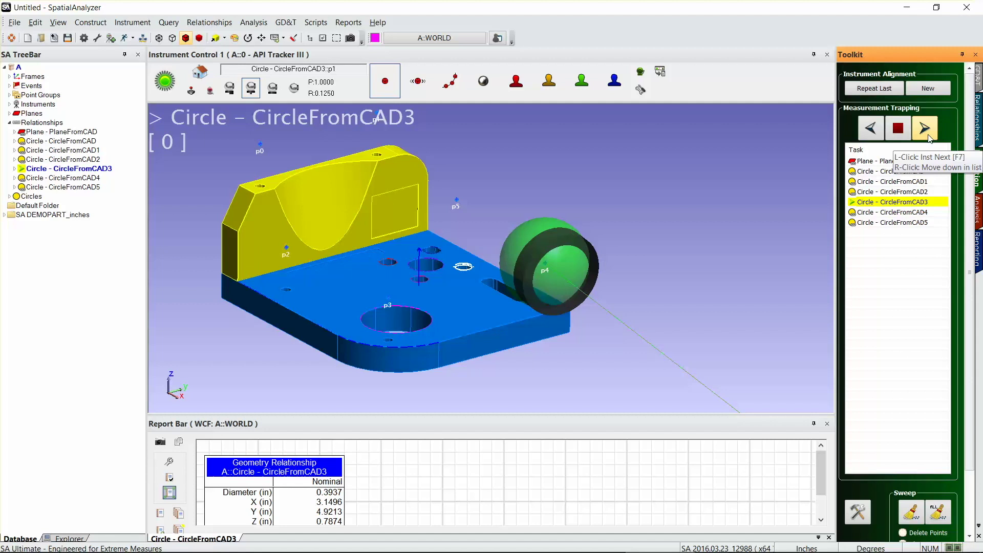
click(930, 136)
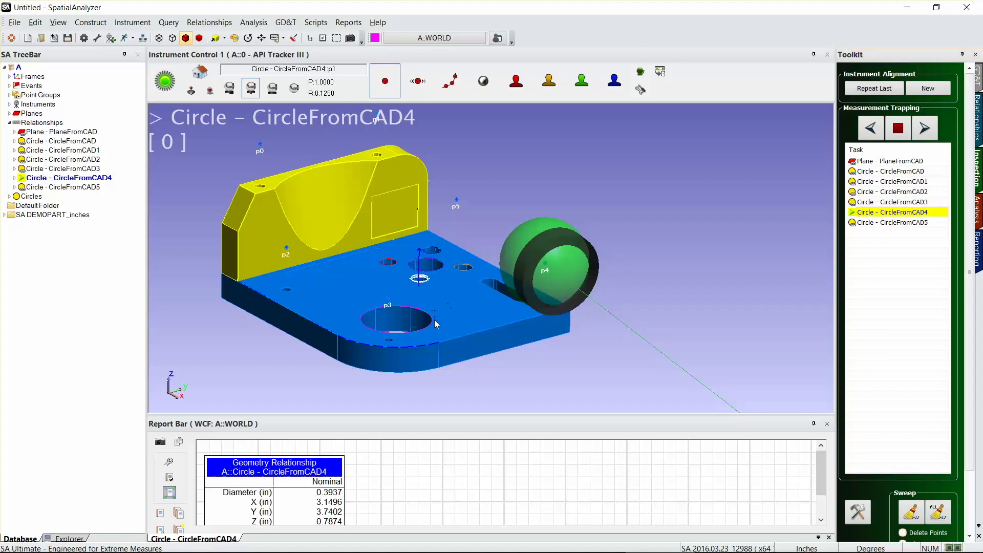
right_drag(434, 320, 439, 328)
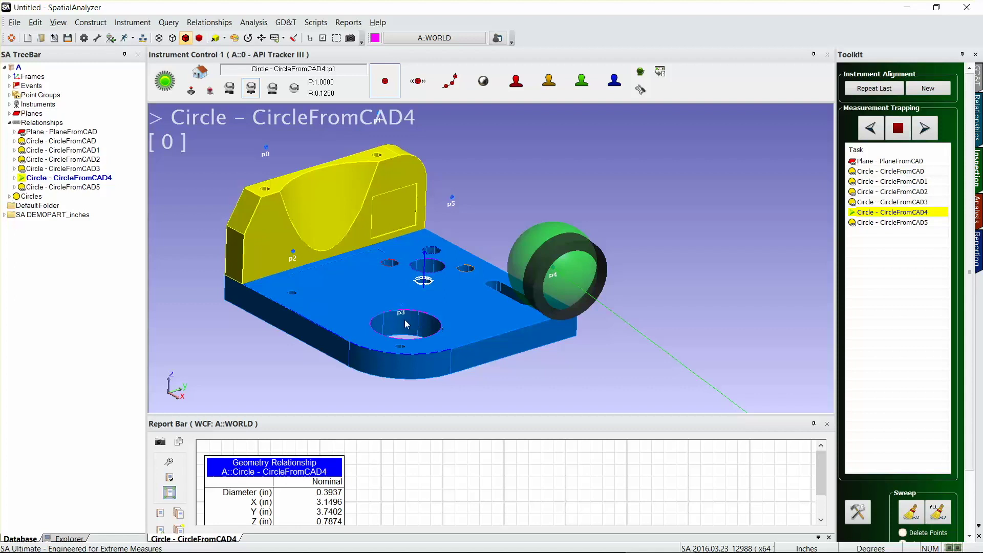